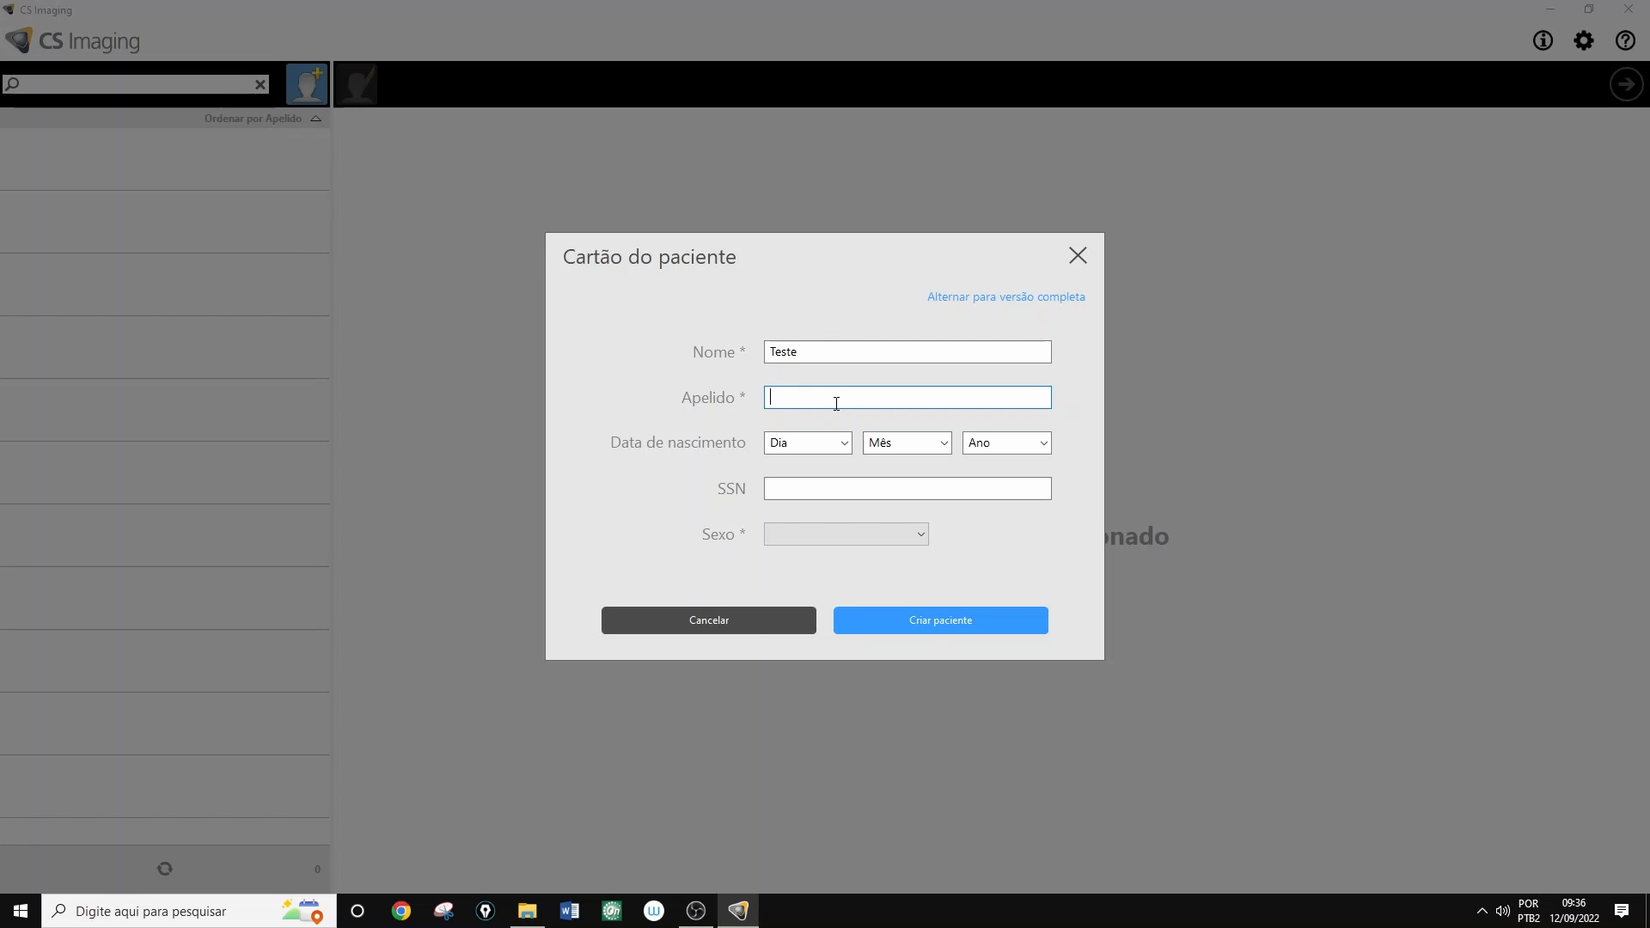
# Enter the patient's surname and select the day, month and year of birth on the new patient card.
pyautogui.write('Teste')
pyautogui.click(825, 442)
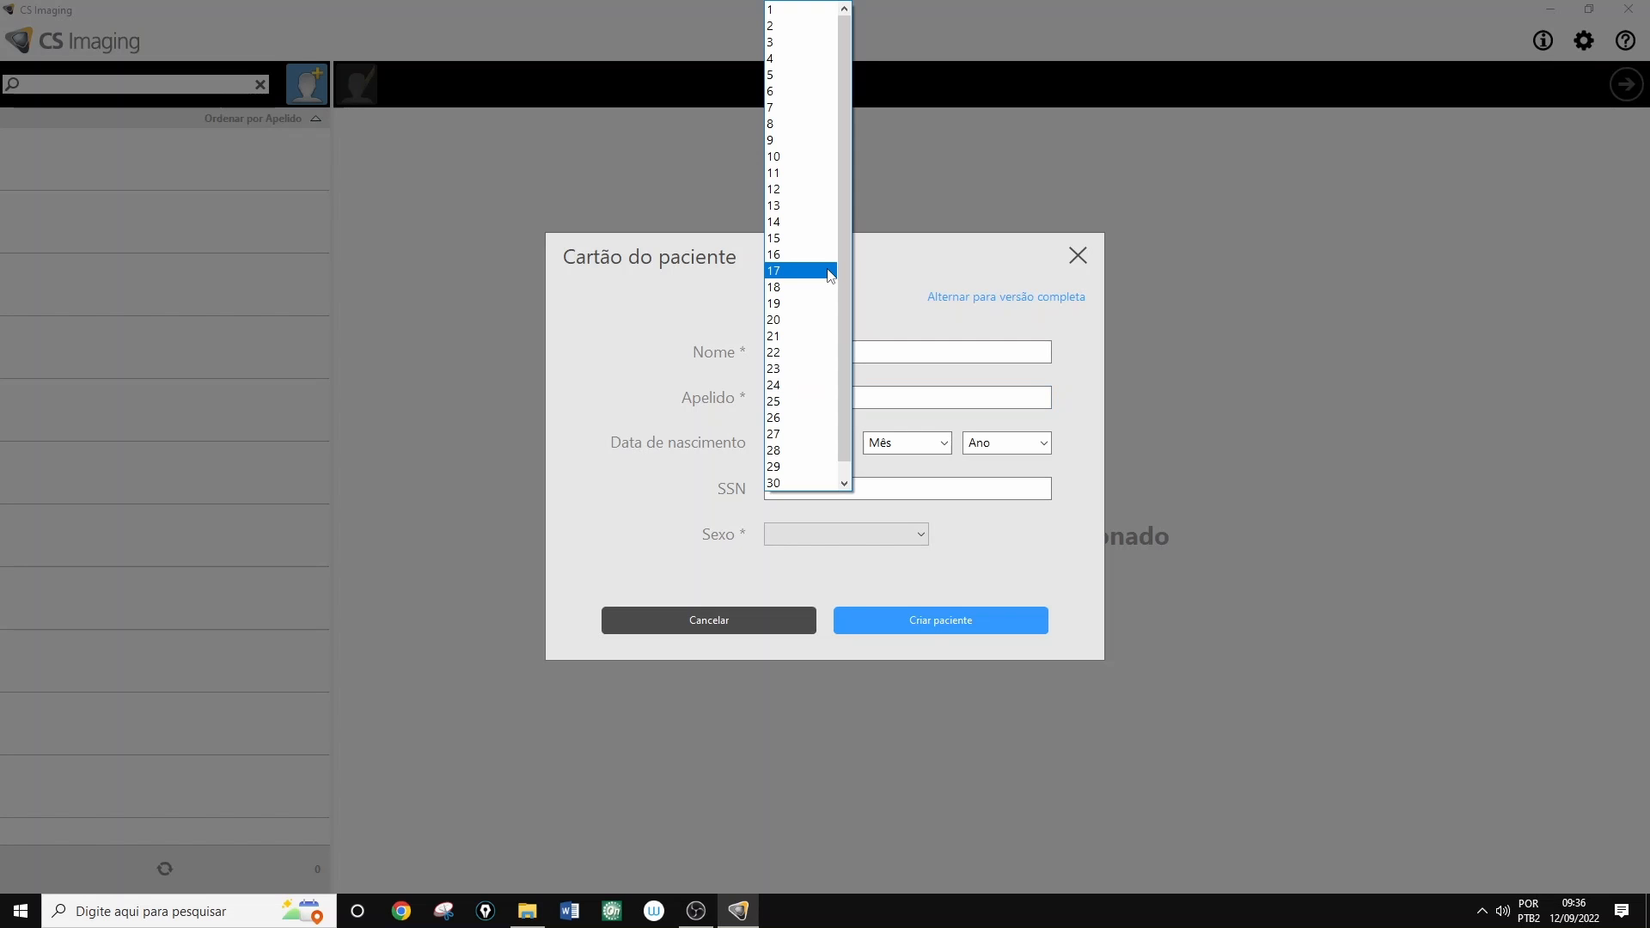
pyautogui.click(797, 156)
pyautogui.click(944, 443)
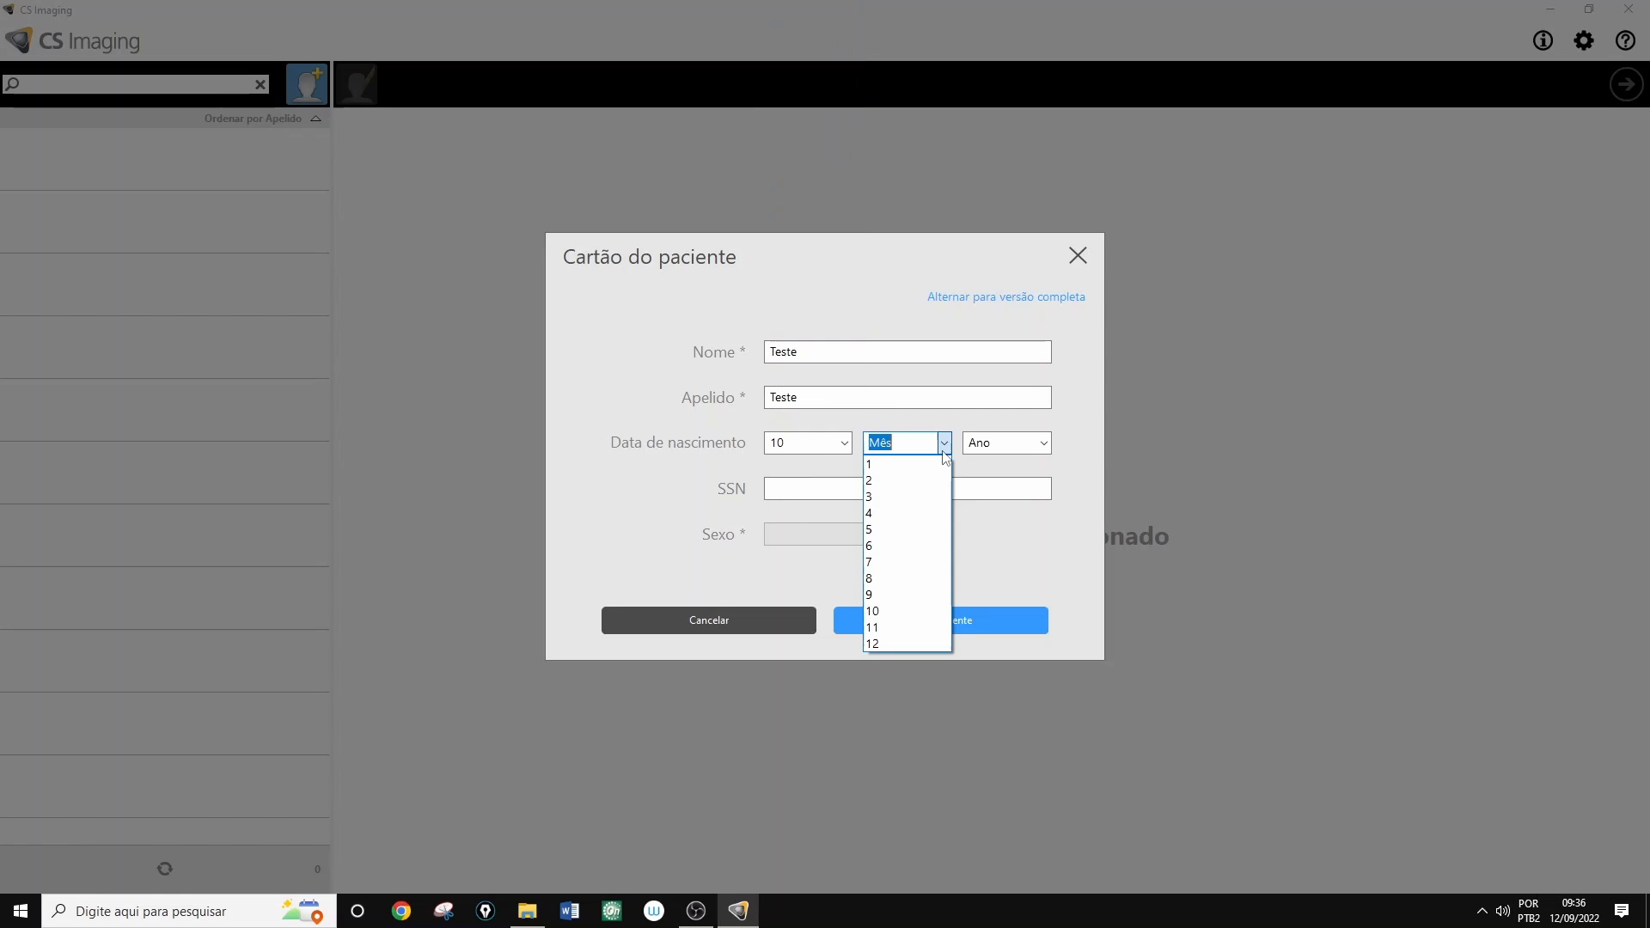
pyautogui.click(894, 611)
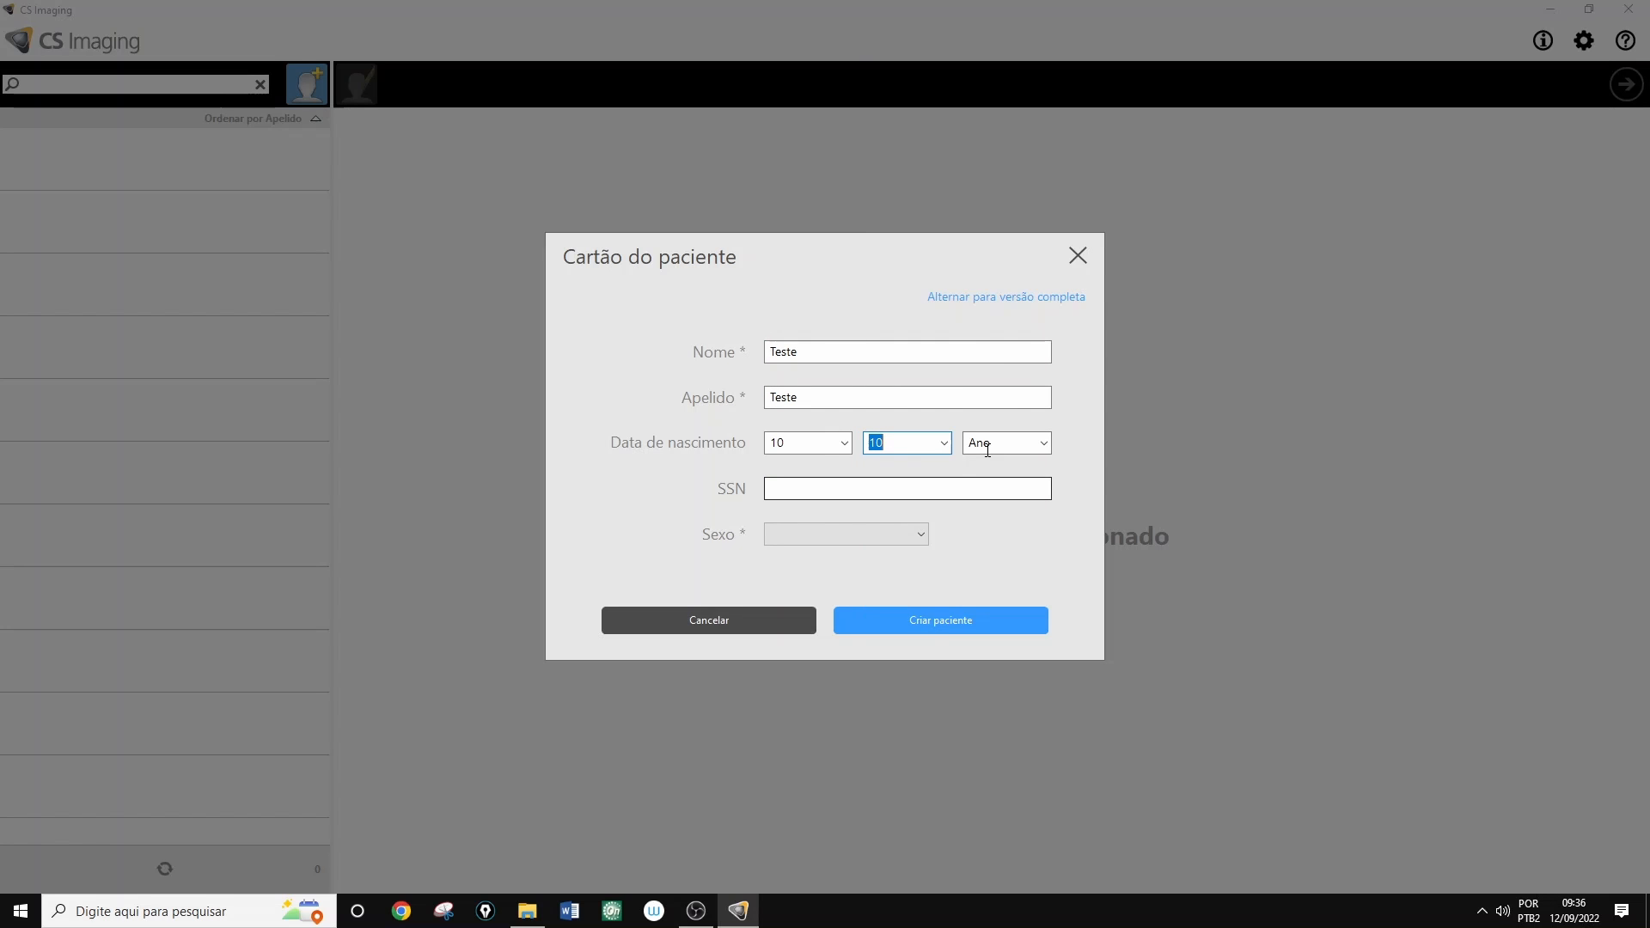
pyautogui.click(1044, 445)
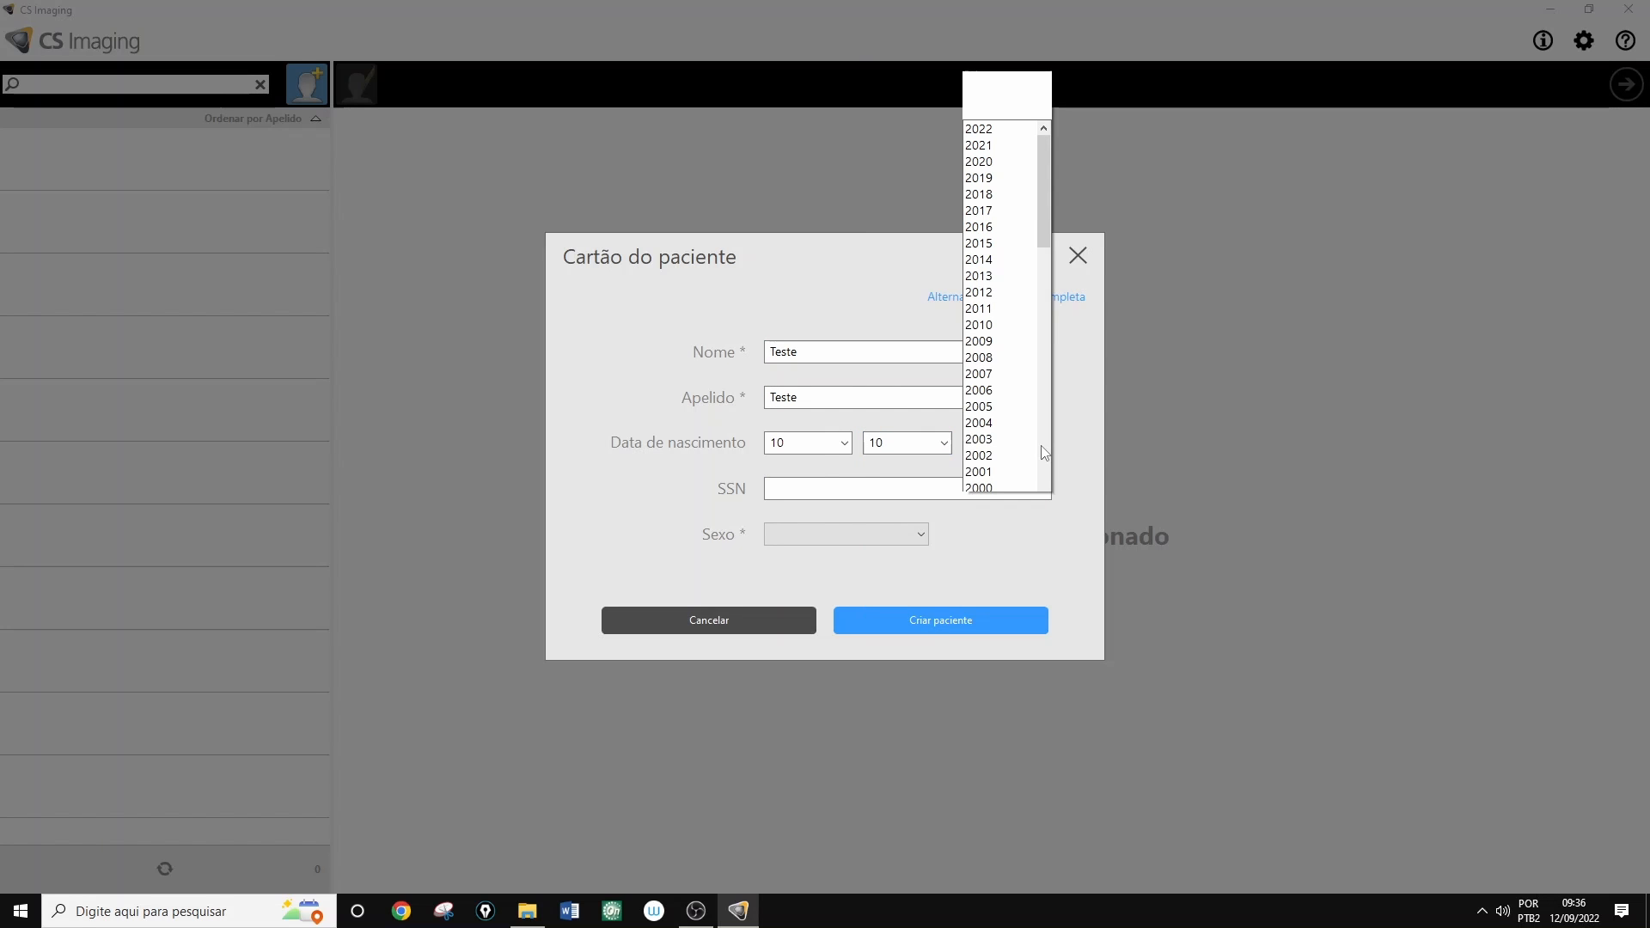
pyautogui.click(979, 325)
# Leave the SSN empty and set the patient's sex to Feminino.
pyautogui.click(790, 487)
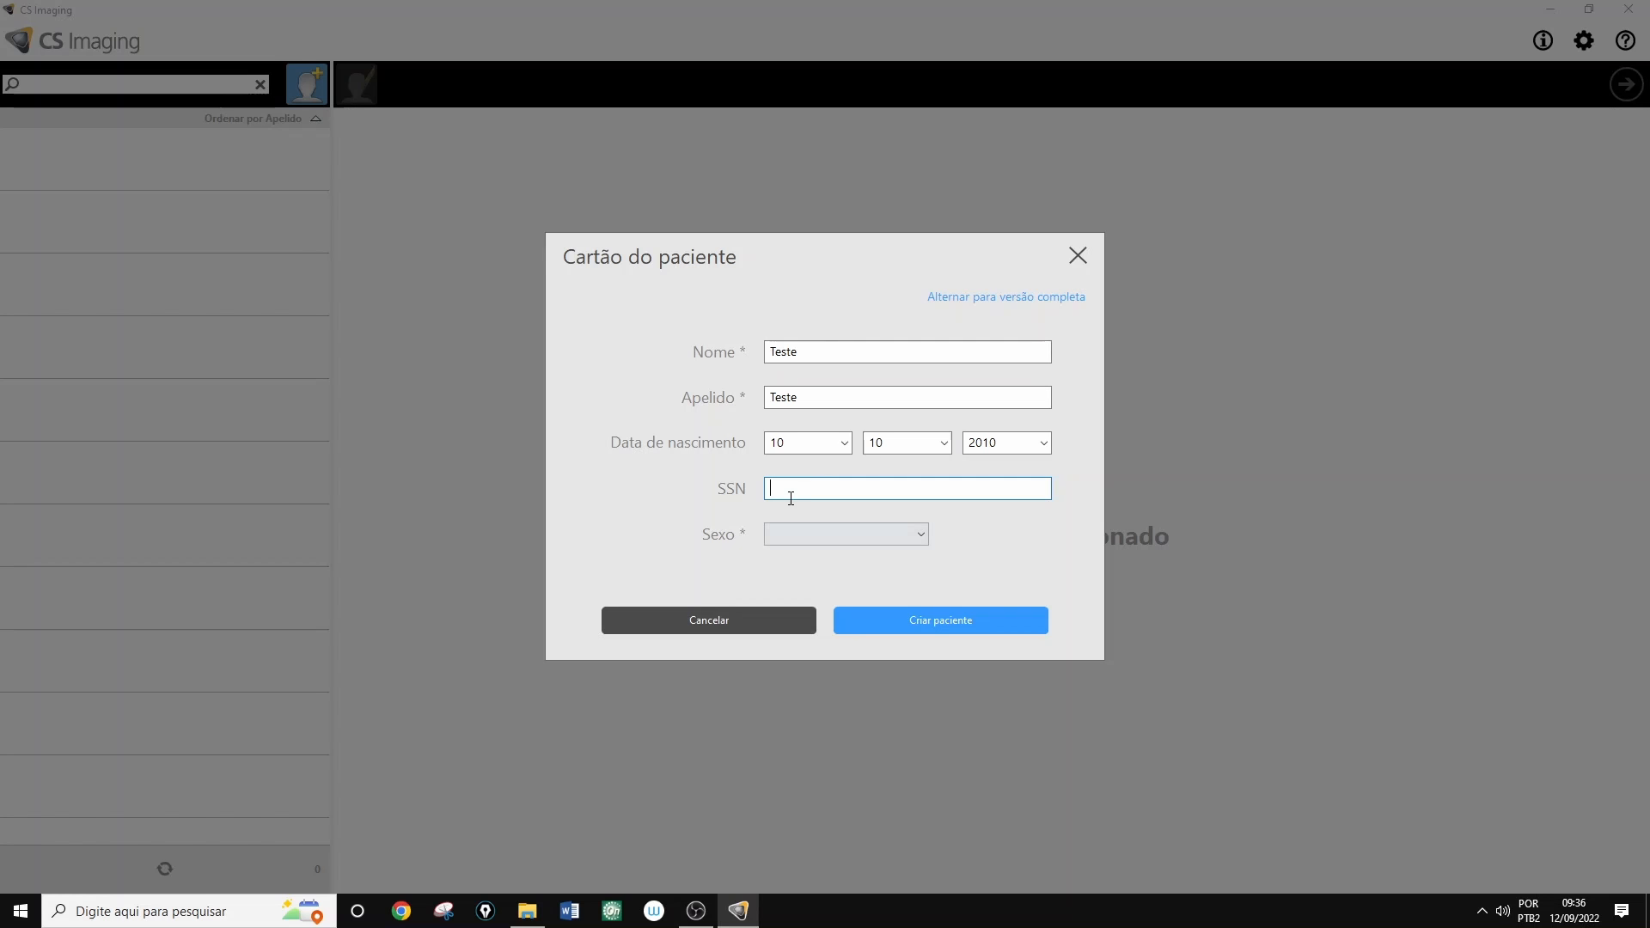
pyautogui.click(776, 542)
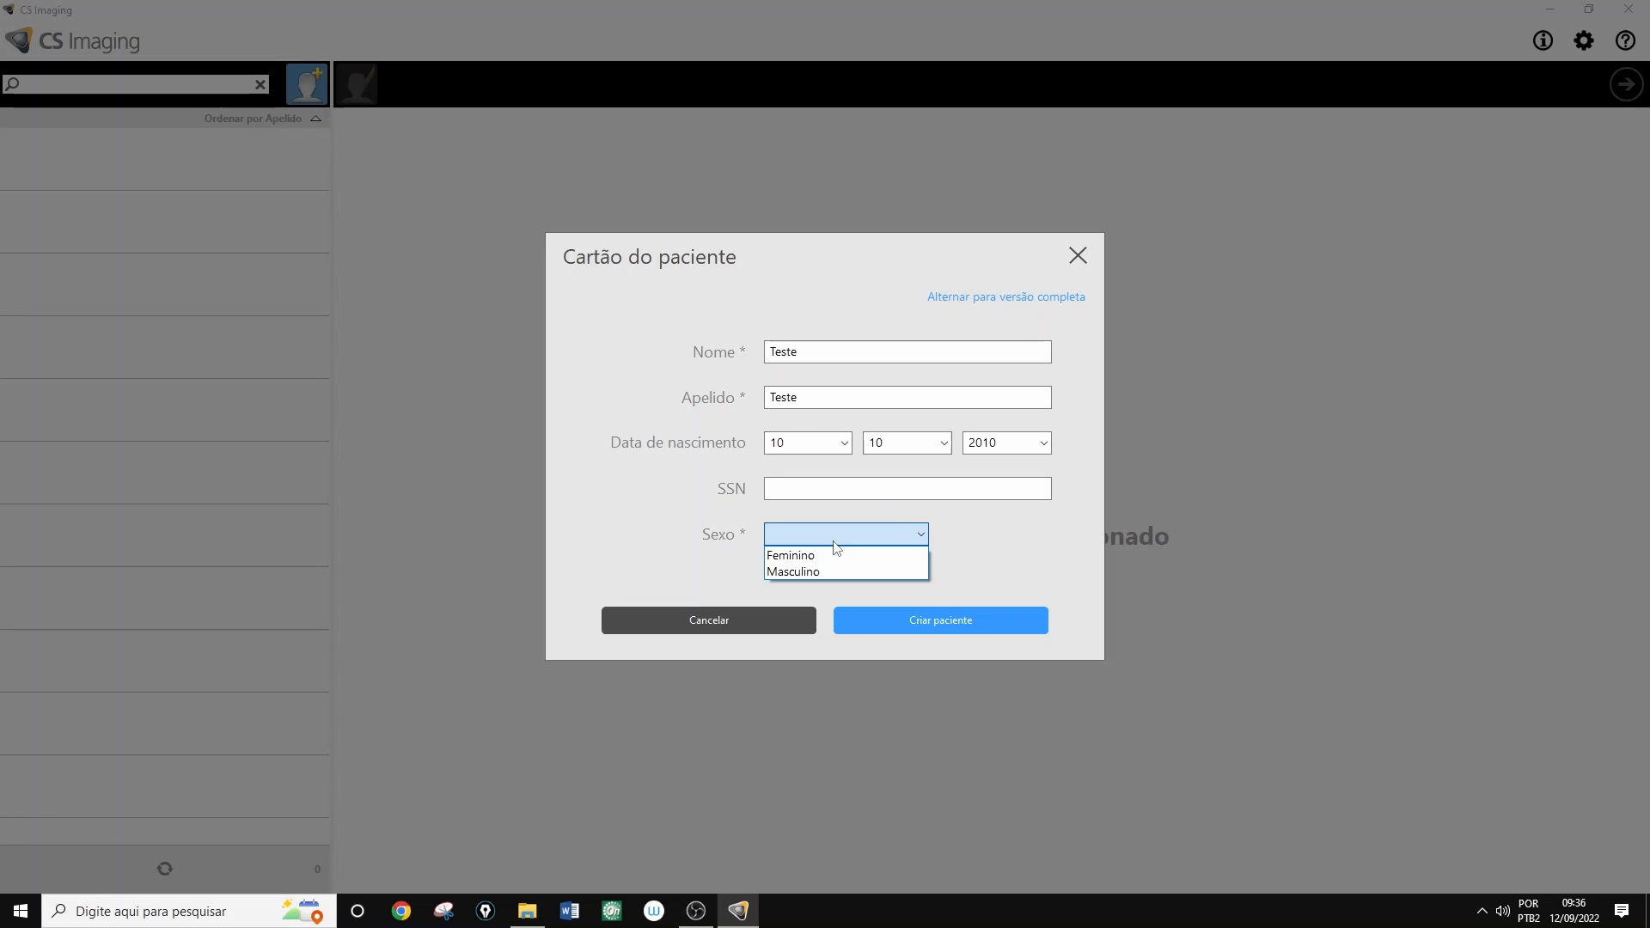
pyautogui.click(812, 555)
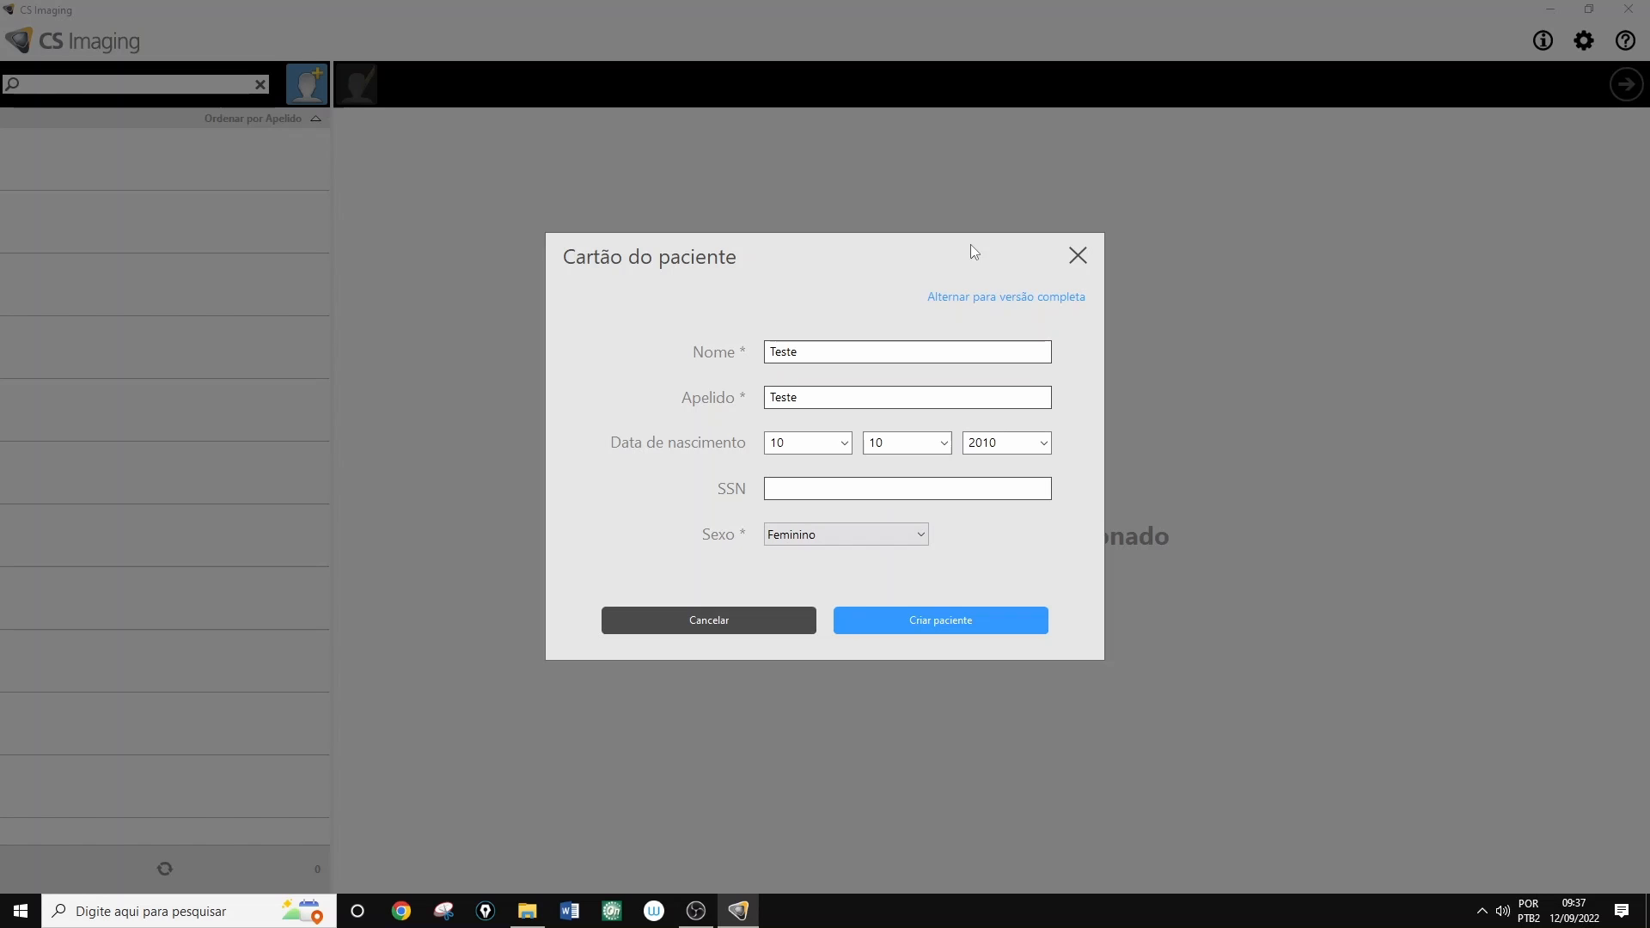
# Switch the patient card to the full version and examine the photo, name, birth date and patient identifier fields.
pyautogui.click(981, 308)
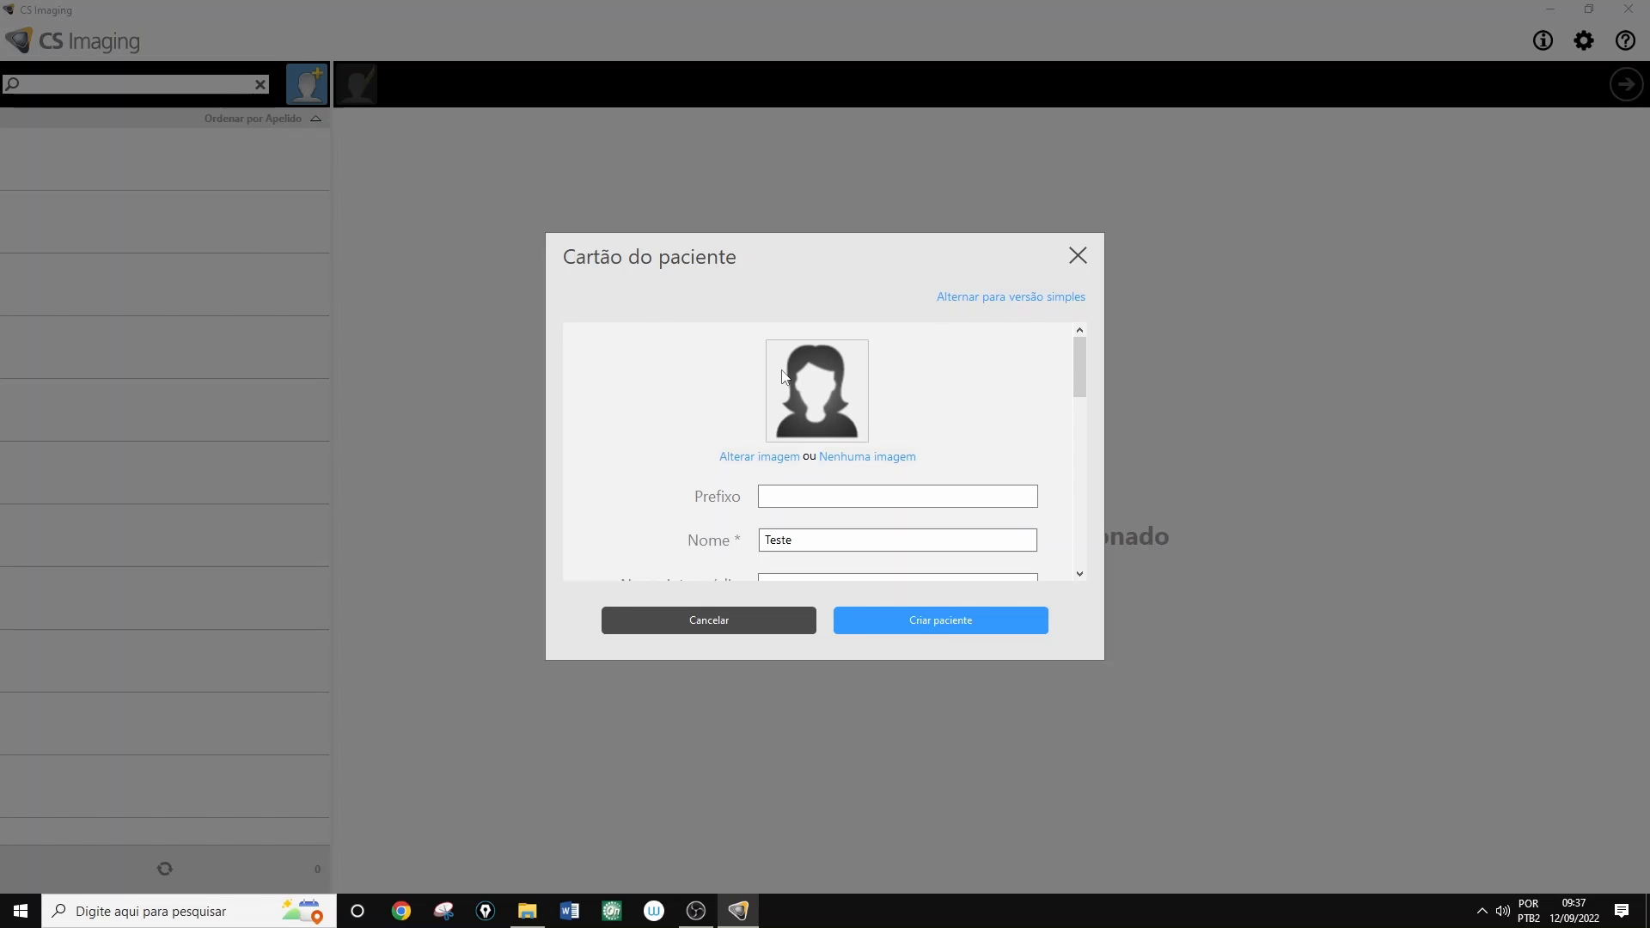
pyautogui.scroll(-1, 782, 375)
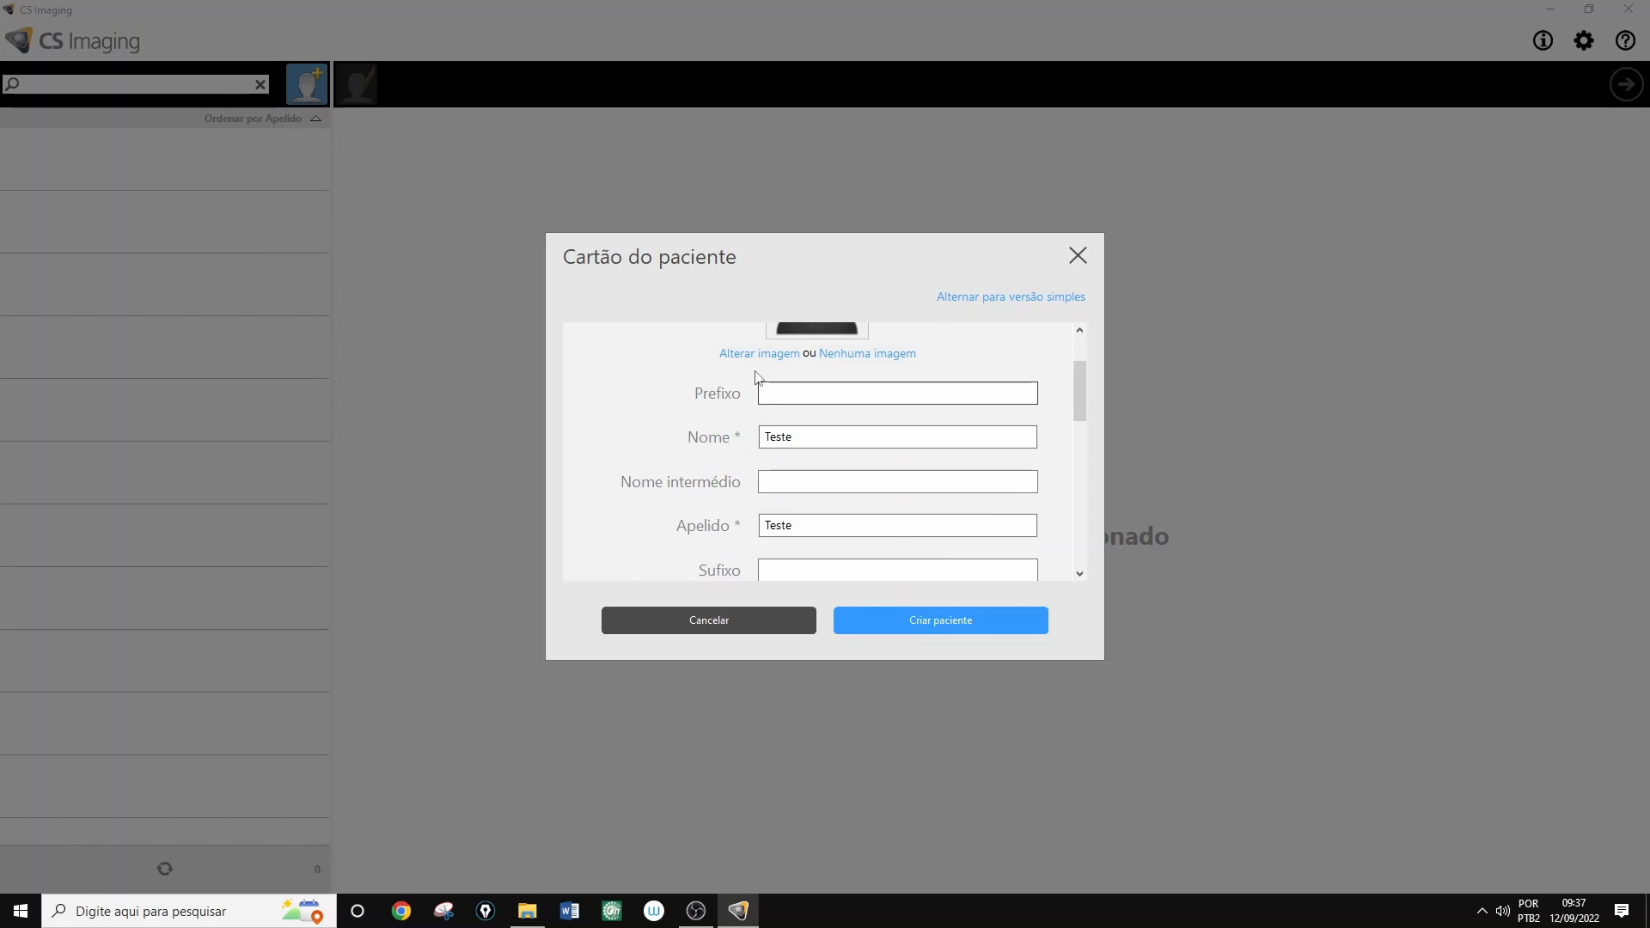
pyautogui.click(786, 483)
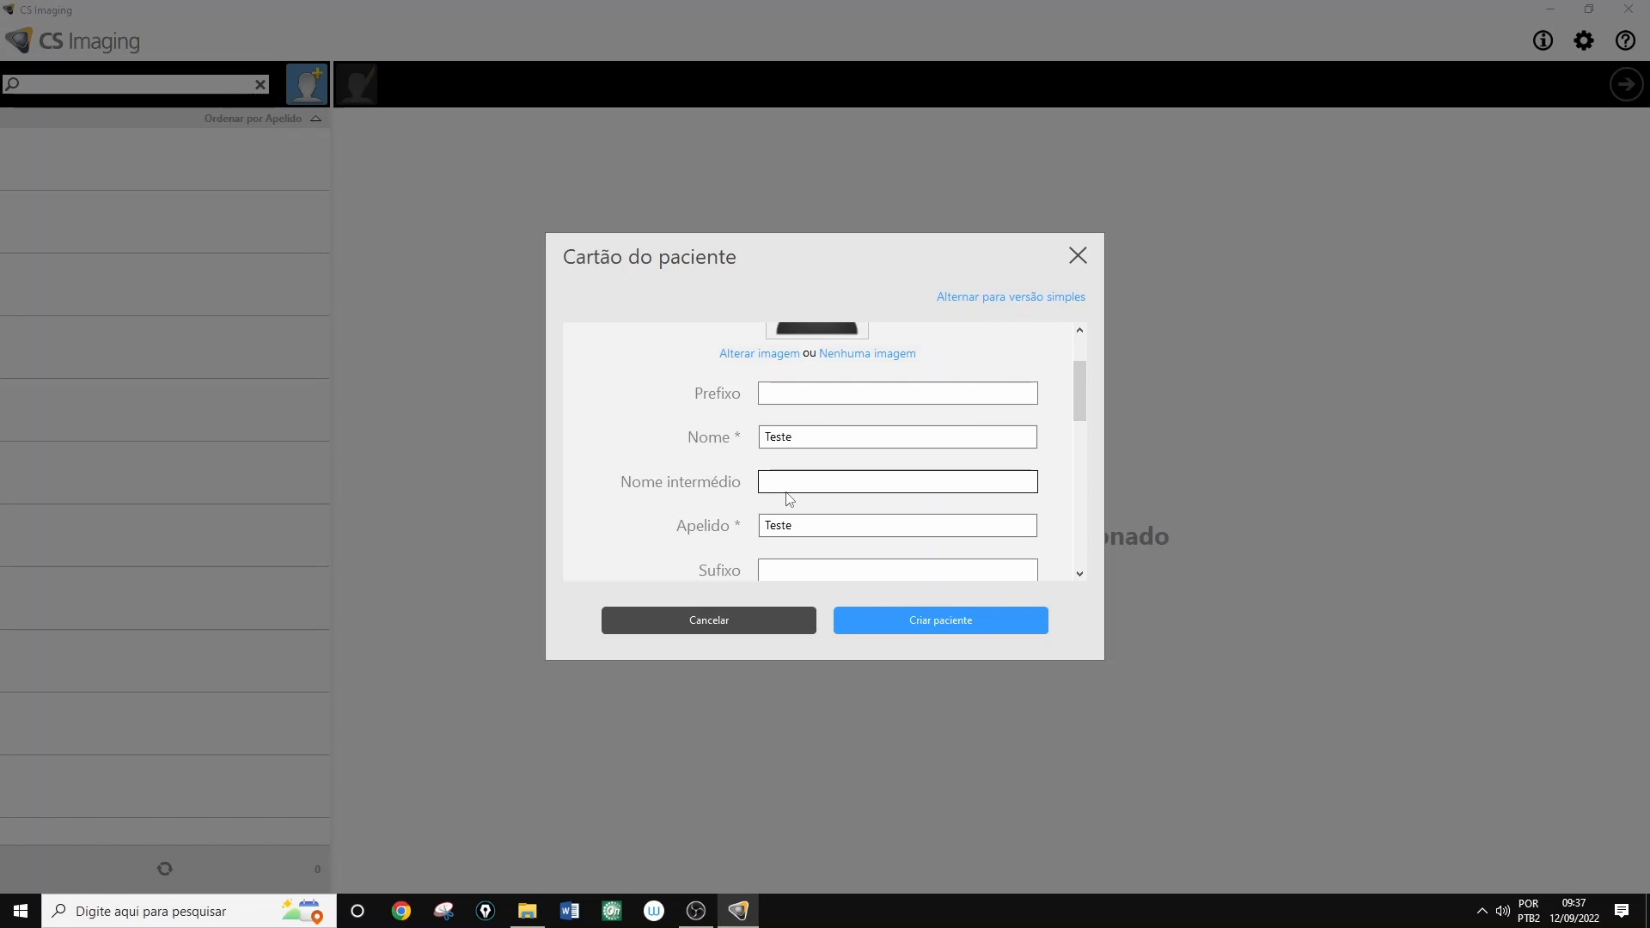
pyautogui.hotkey('shift', 'Tab')
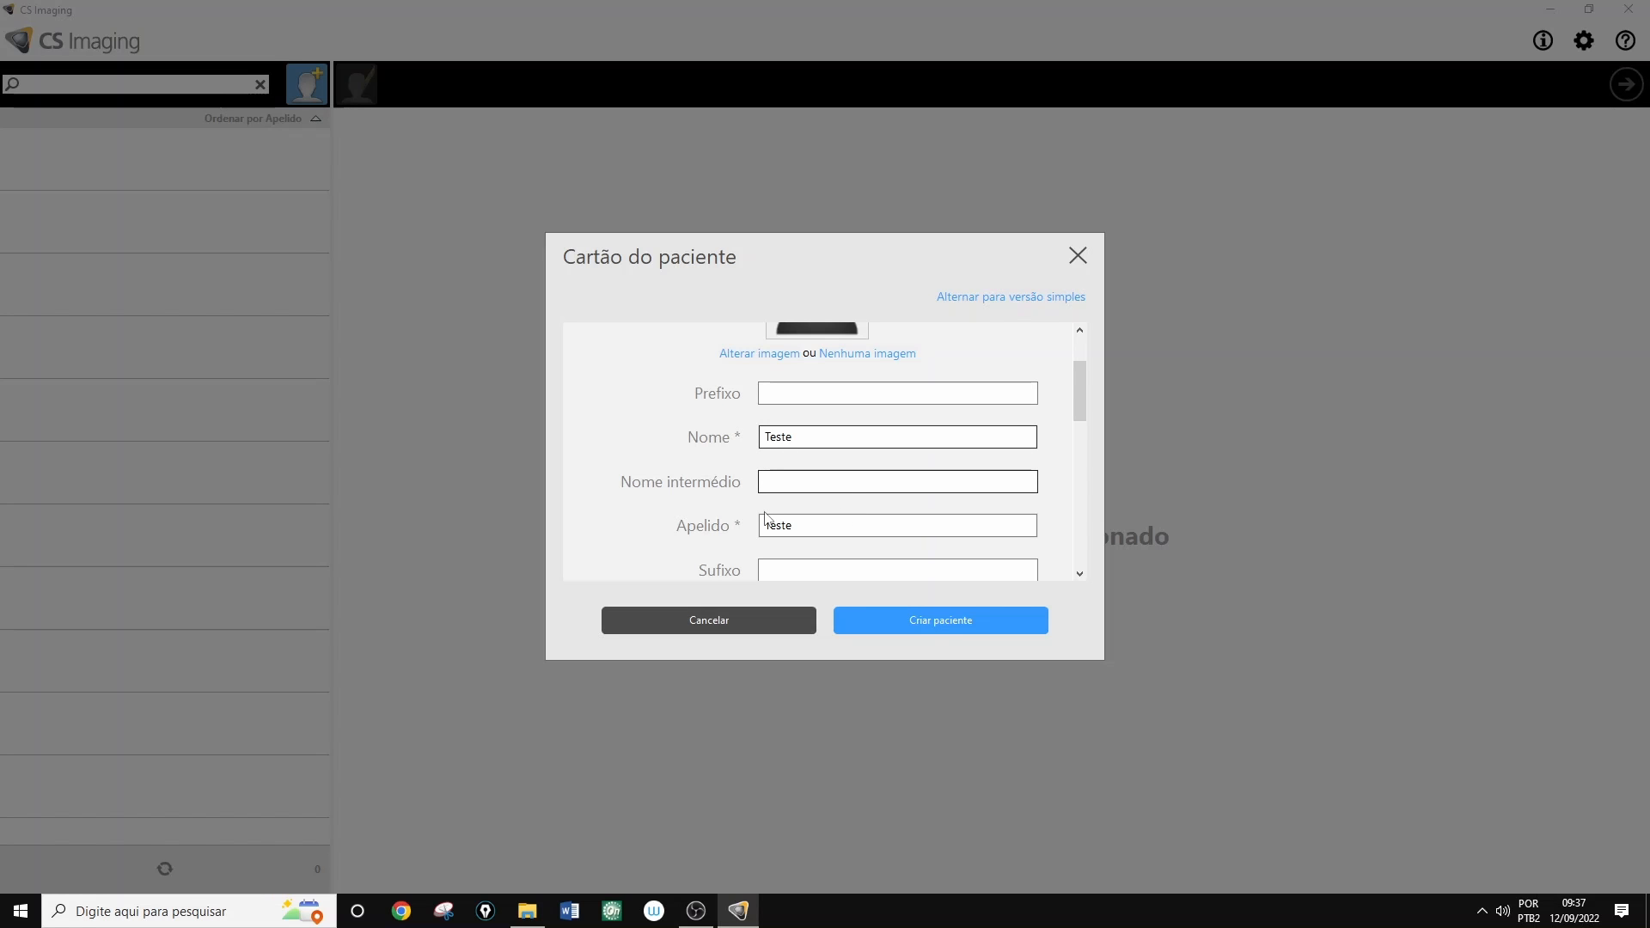
pyautogui.scroll(-1, 855, 495)
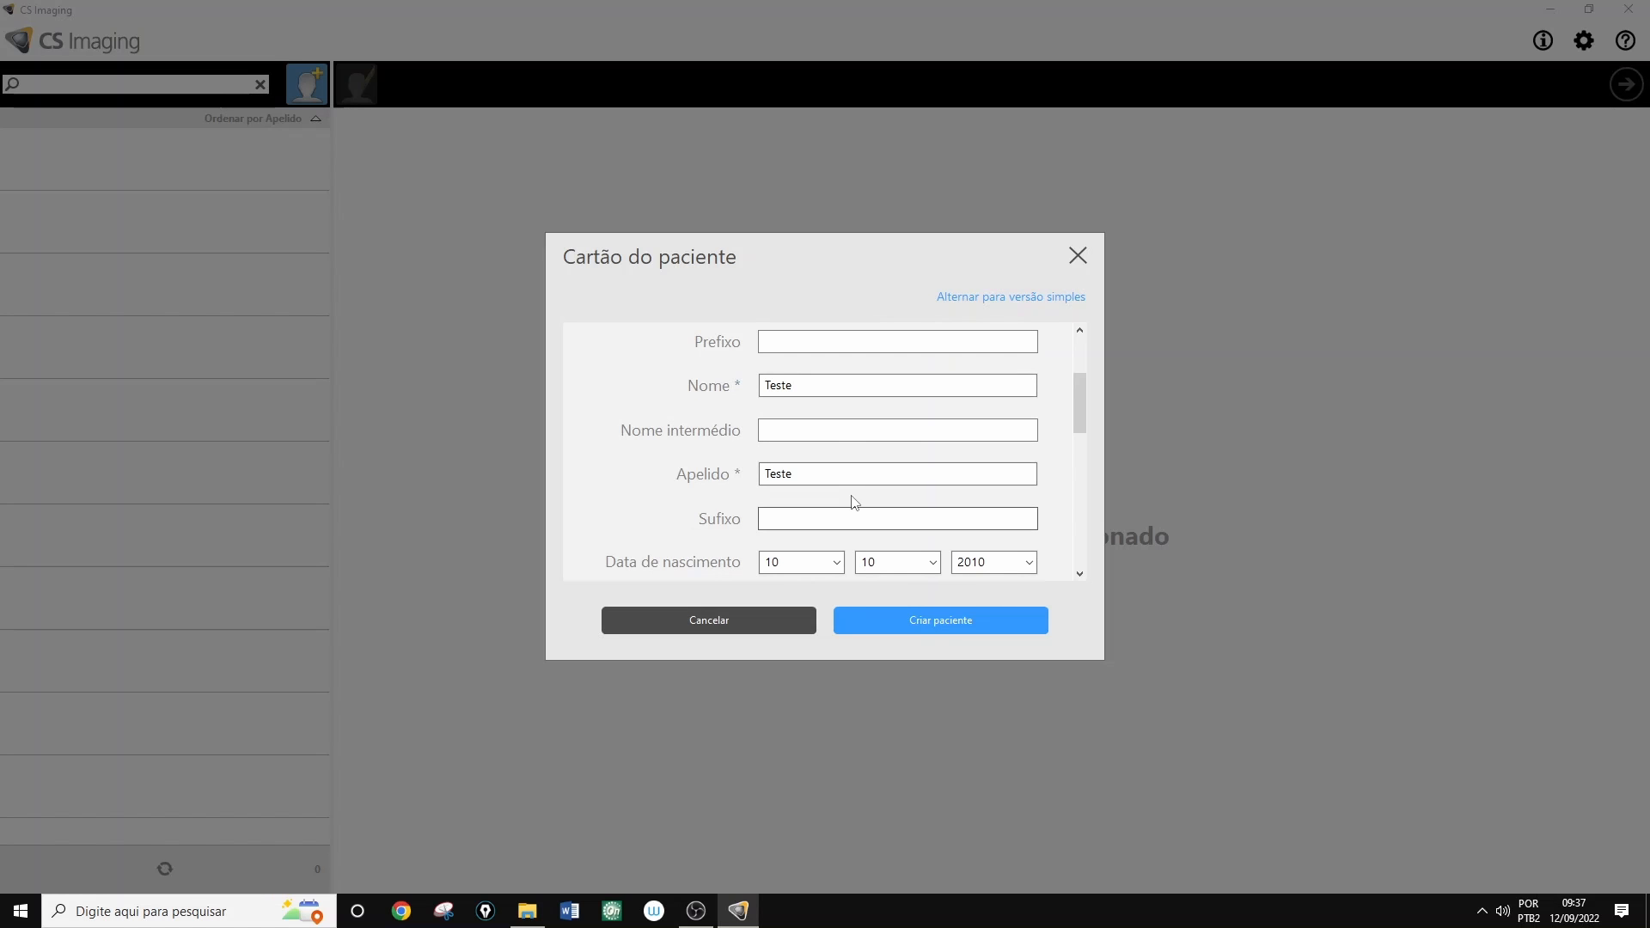
pyautogui.scroll(-2, 814, 499)
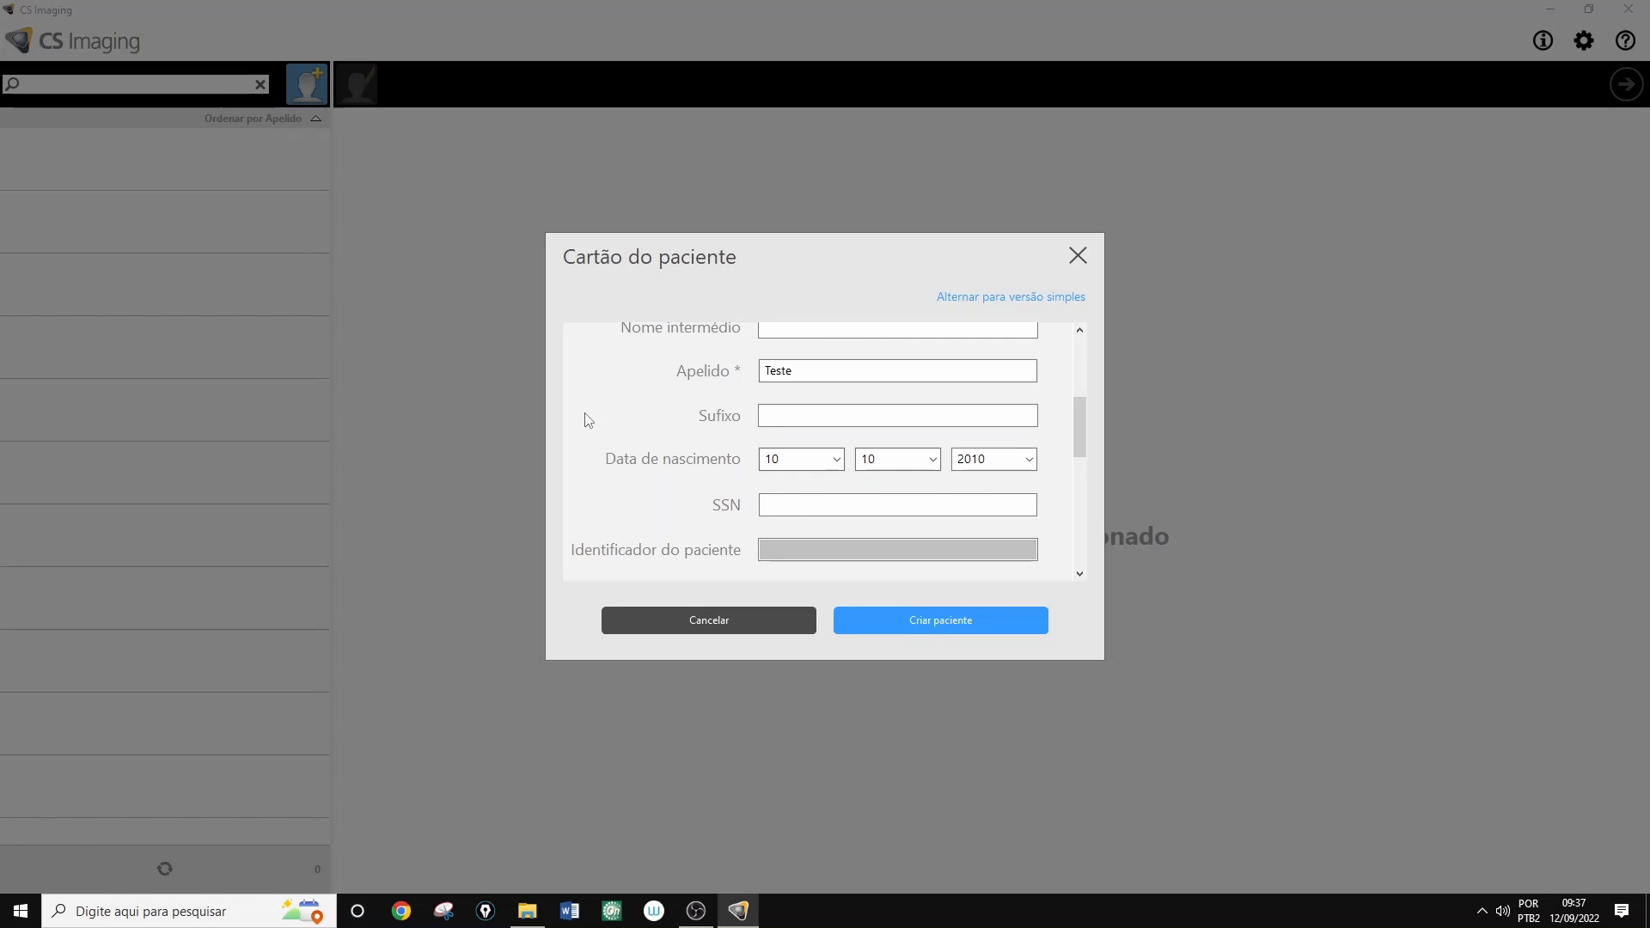
pyautogui.scroll(-1, 687, 522)
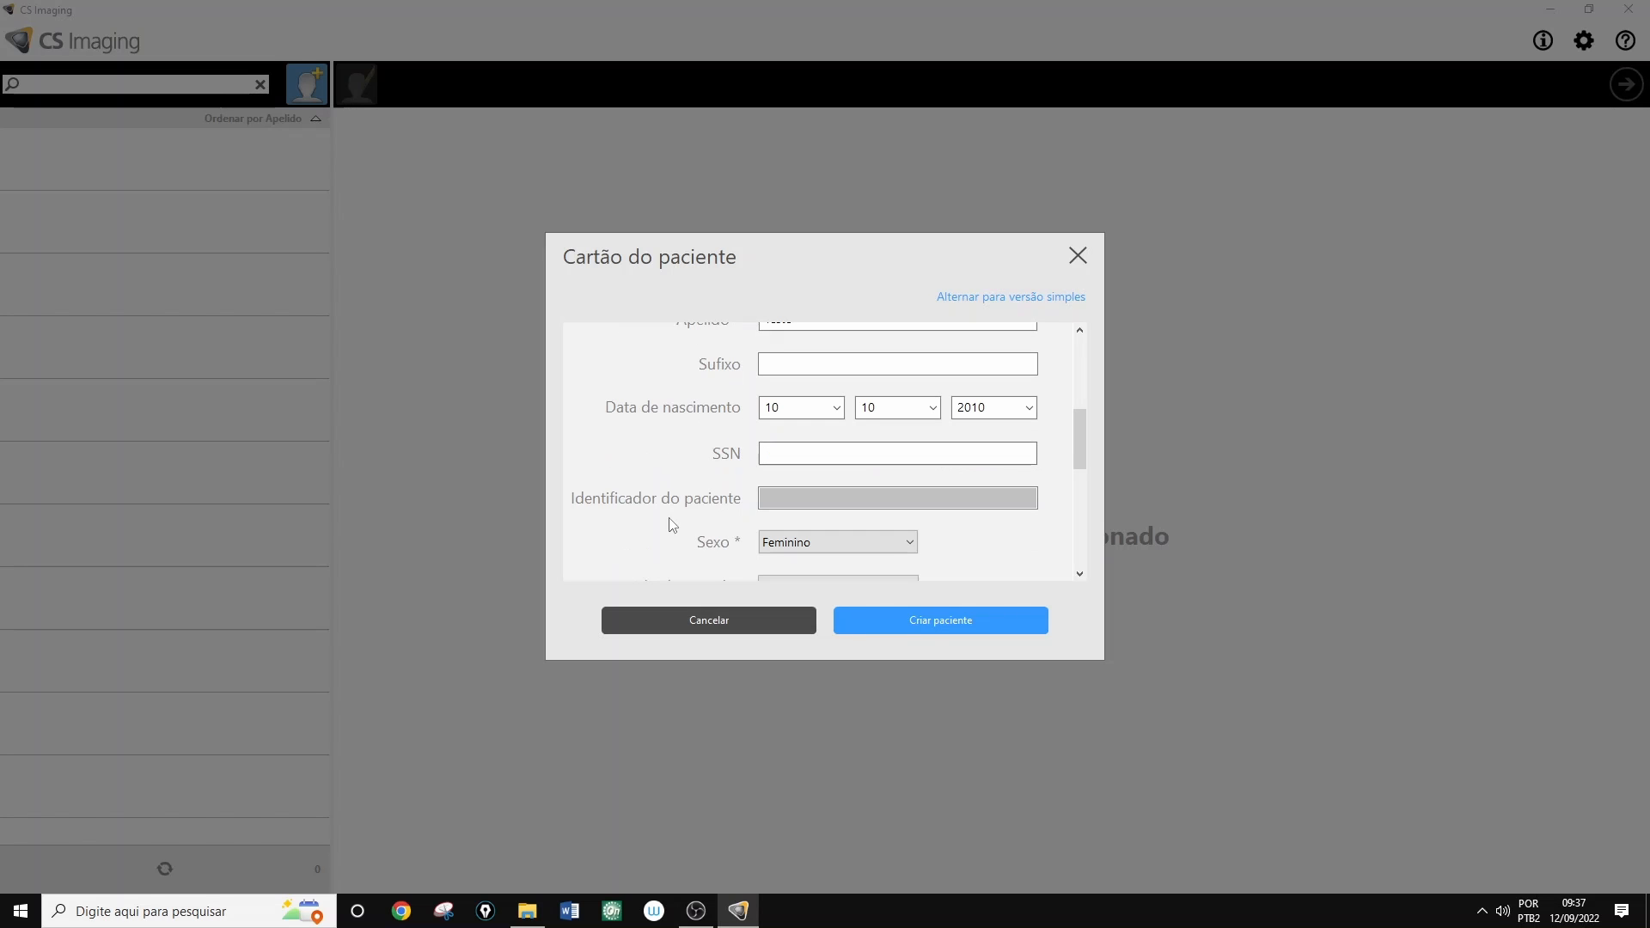
pyautogui.click(809, 493)
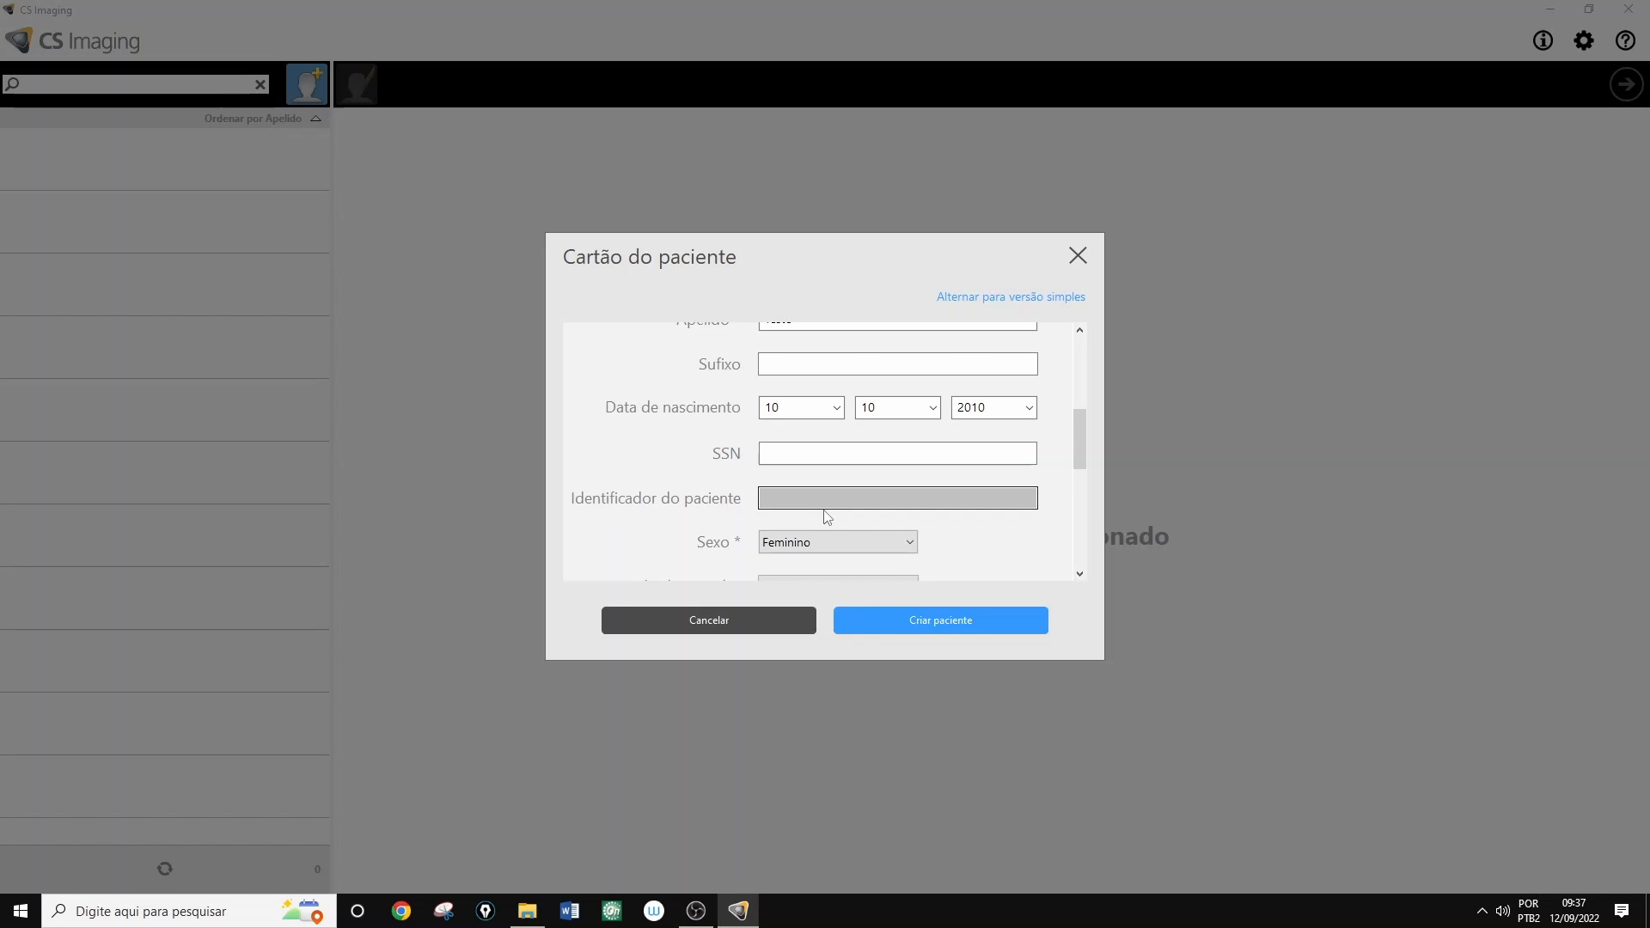
pyautogui.scroll(-1, 827, 516)
pyautogui.scroll(-1, 873, 471)
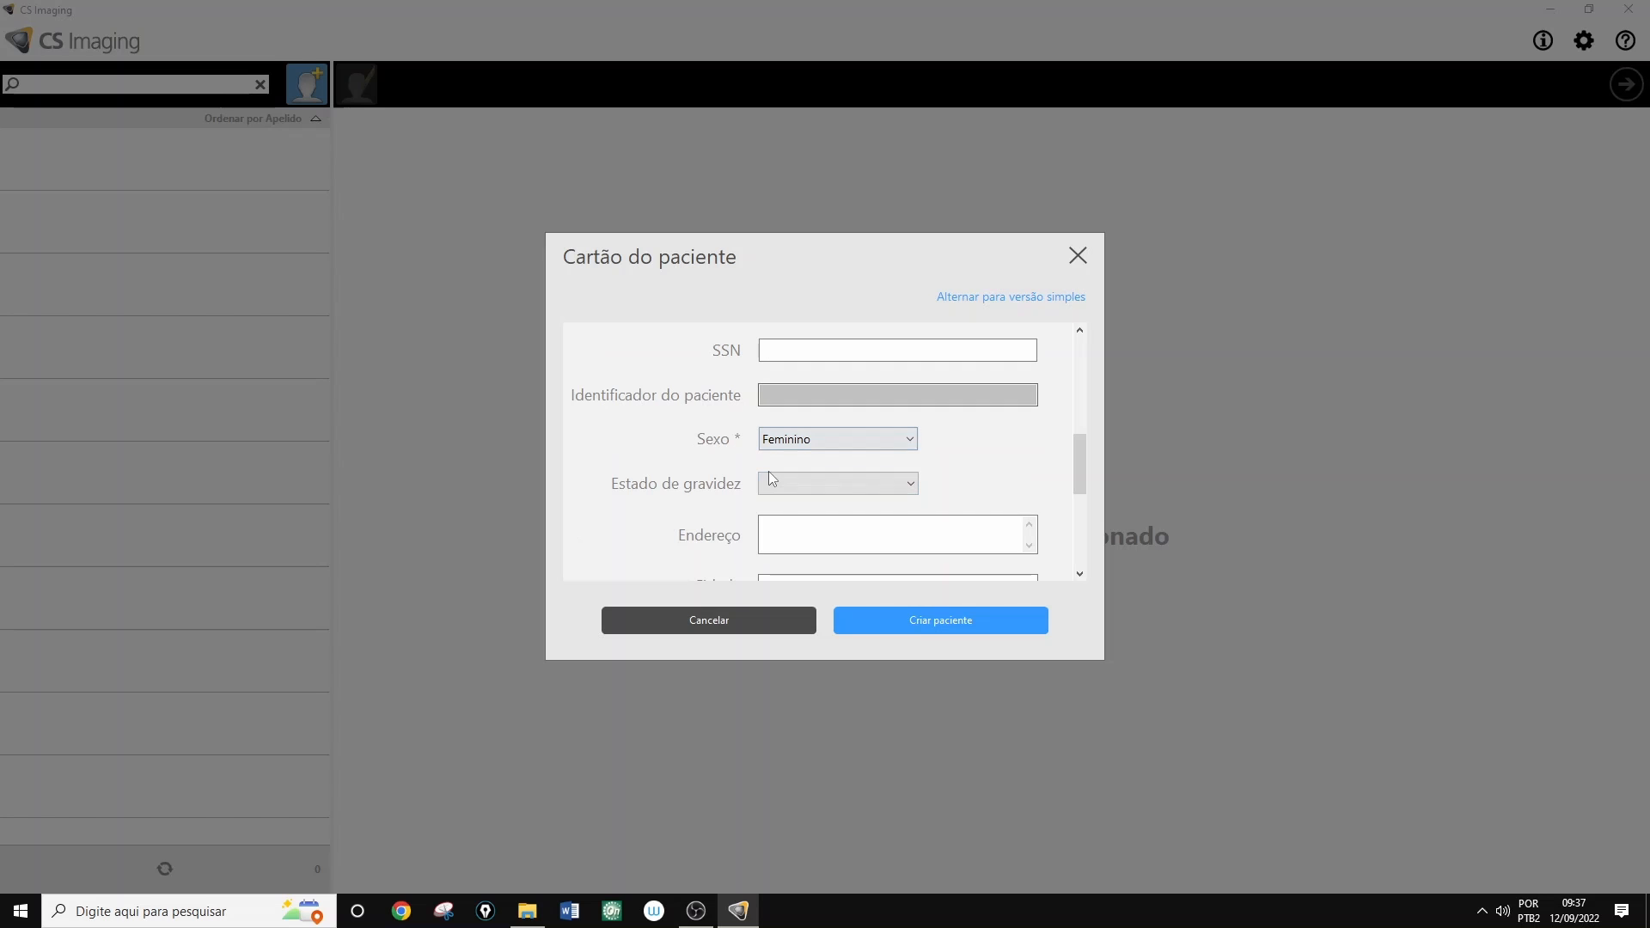
# Examine the pregnancy status options, keeping the status blank, and look over the address, phone, e-mail and comment fields.
pyautogui.click(829, 485)
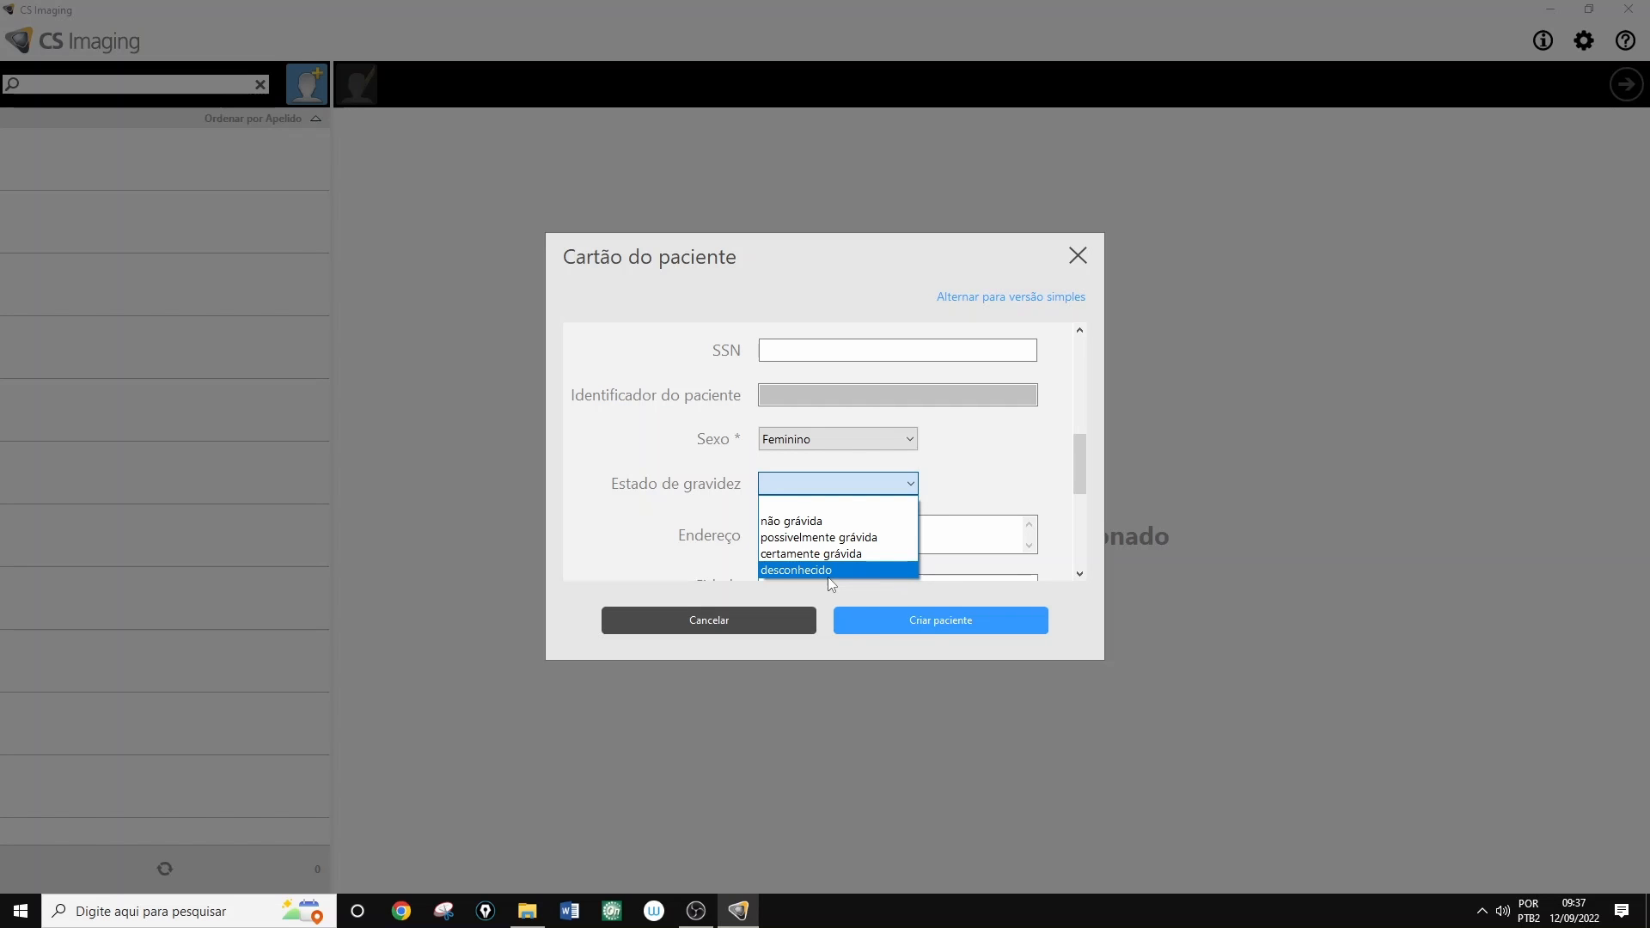
pyautogui.click(833, 512)
pyautogui.scroll(-1, 736, 513)
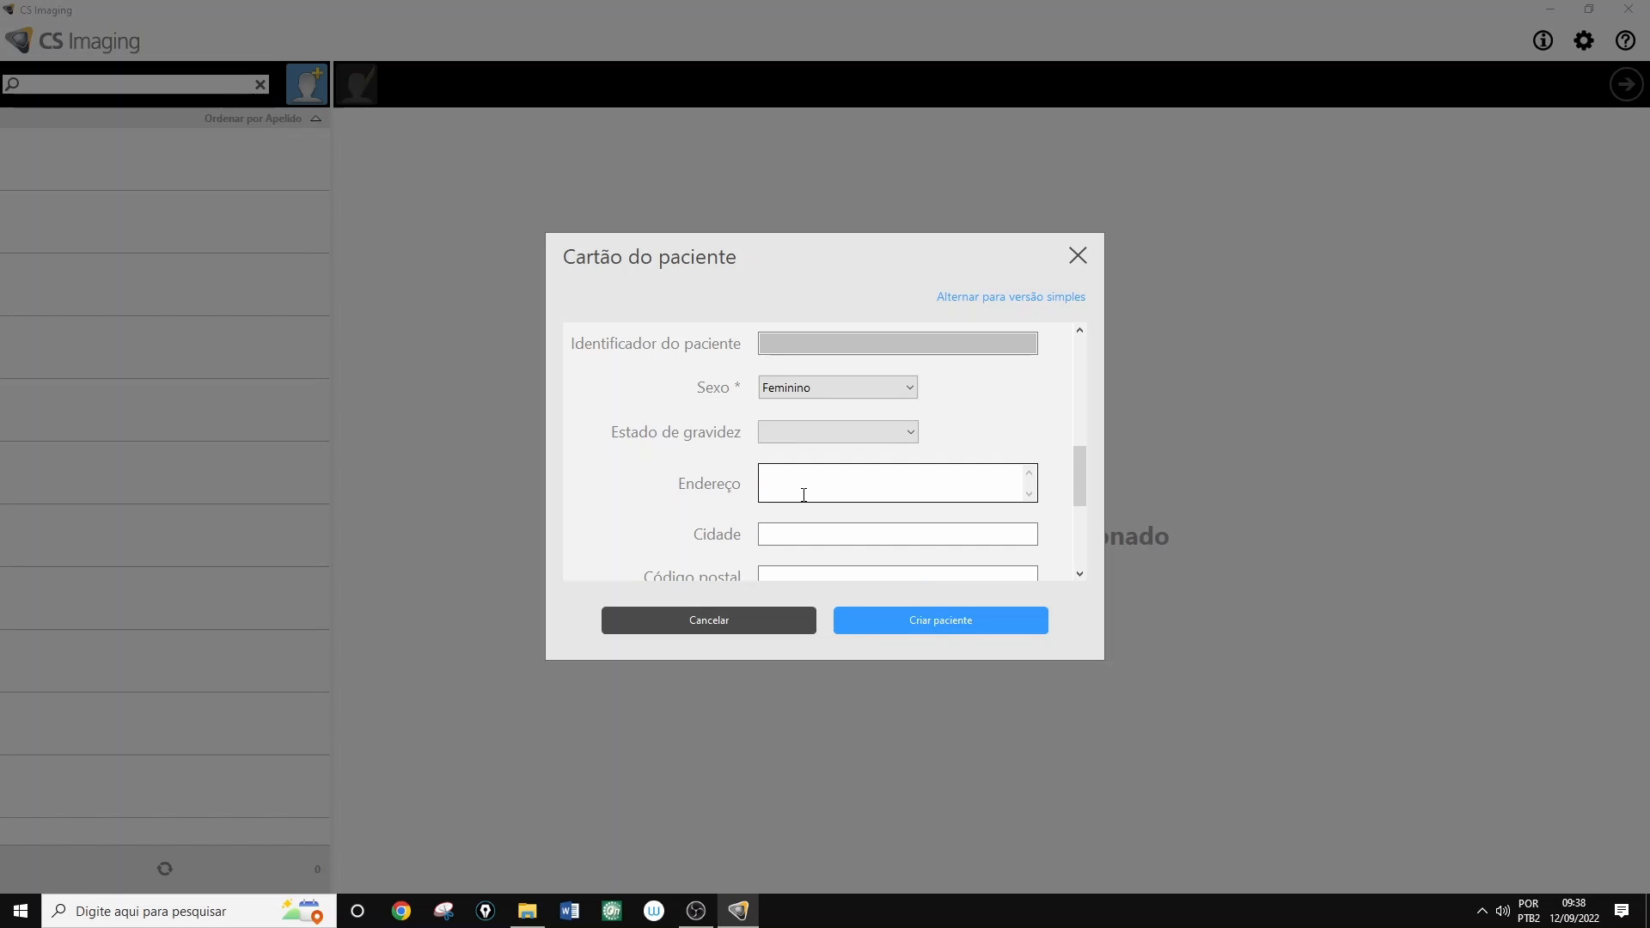
pyautogui.scroll(-1, 795, 521)
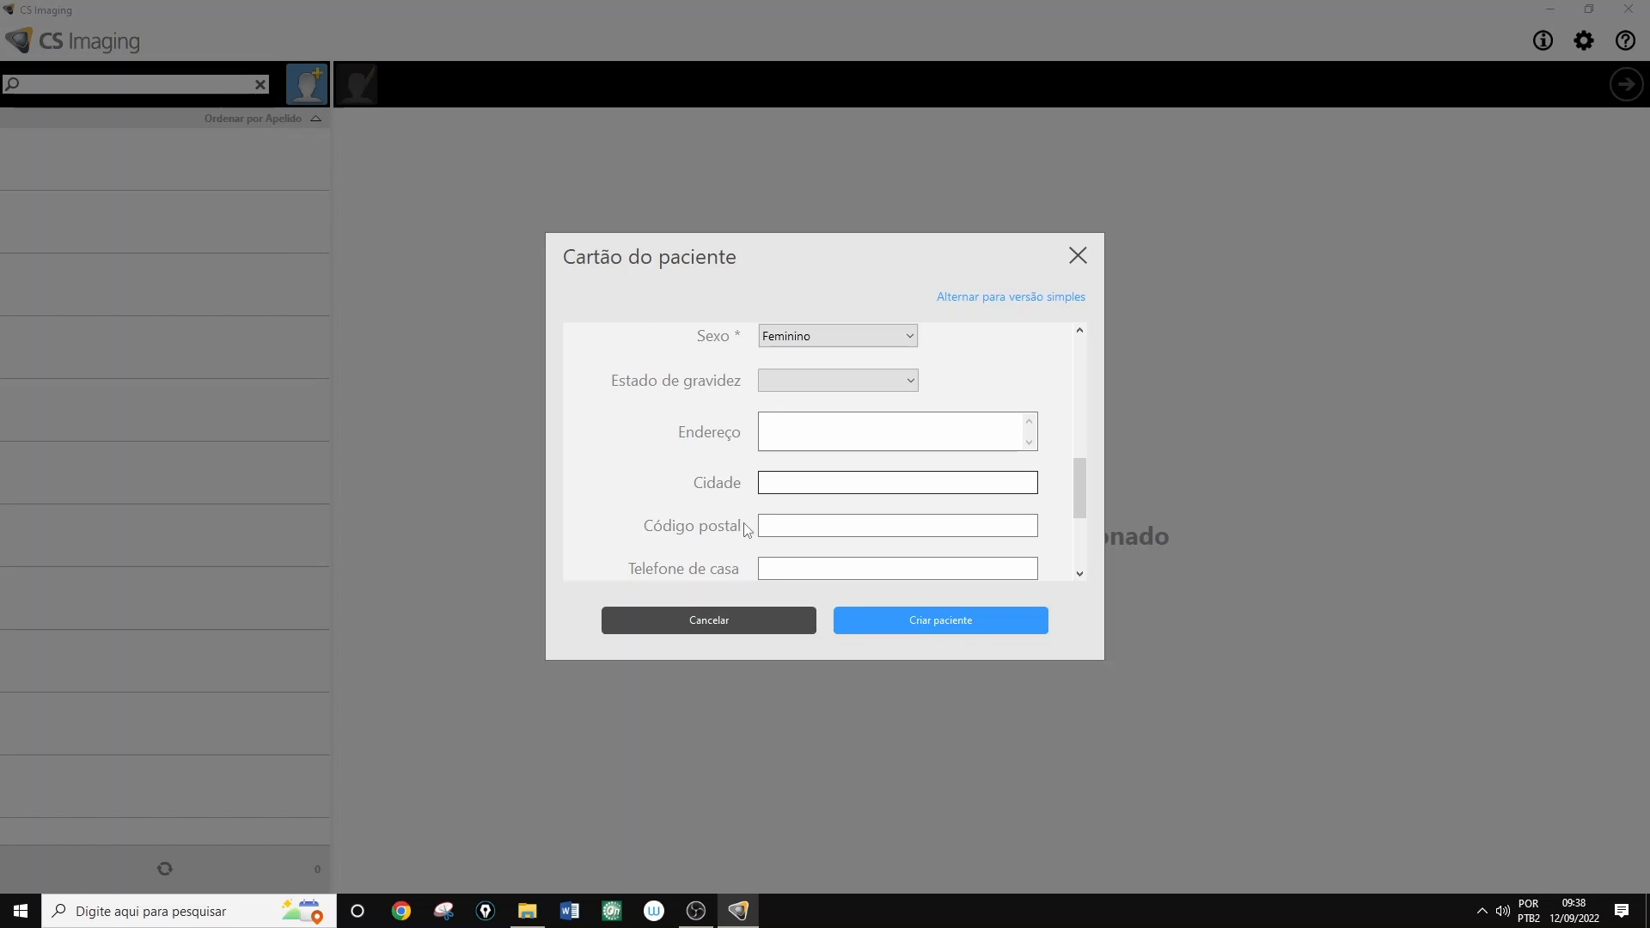
pyautogui.scroll(-1, 746, 530)
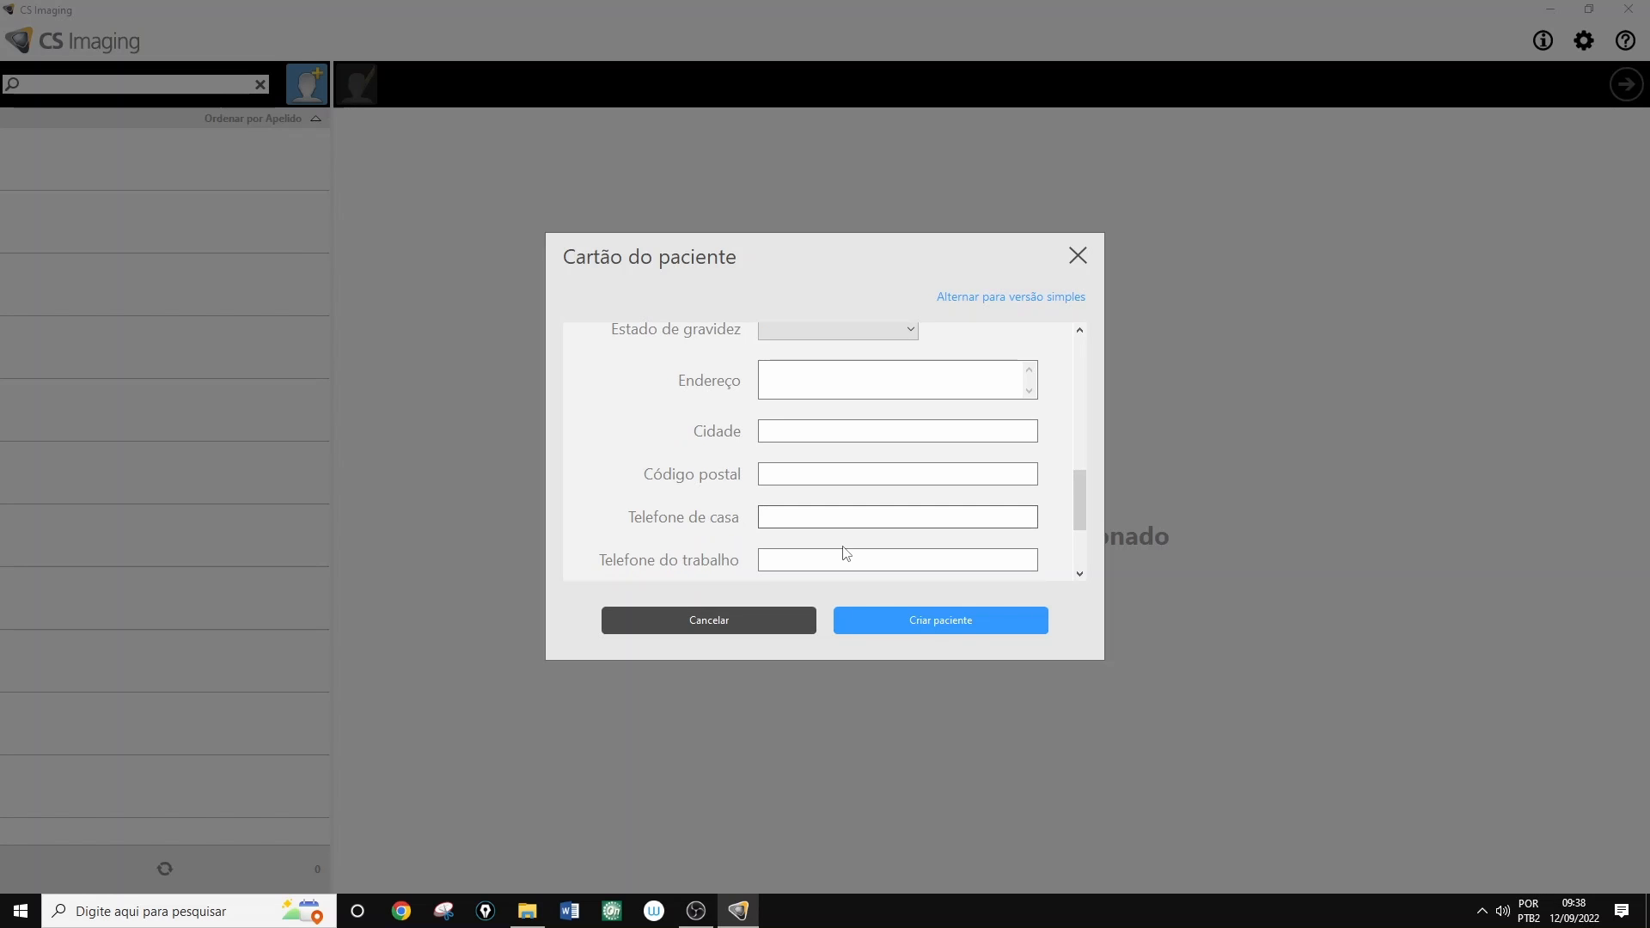
pyautogui.scroll(-1, 872, 515)
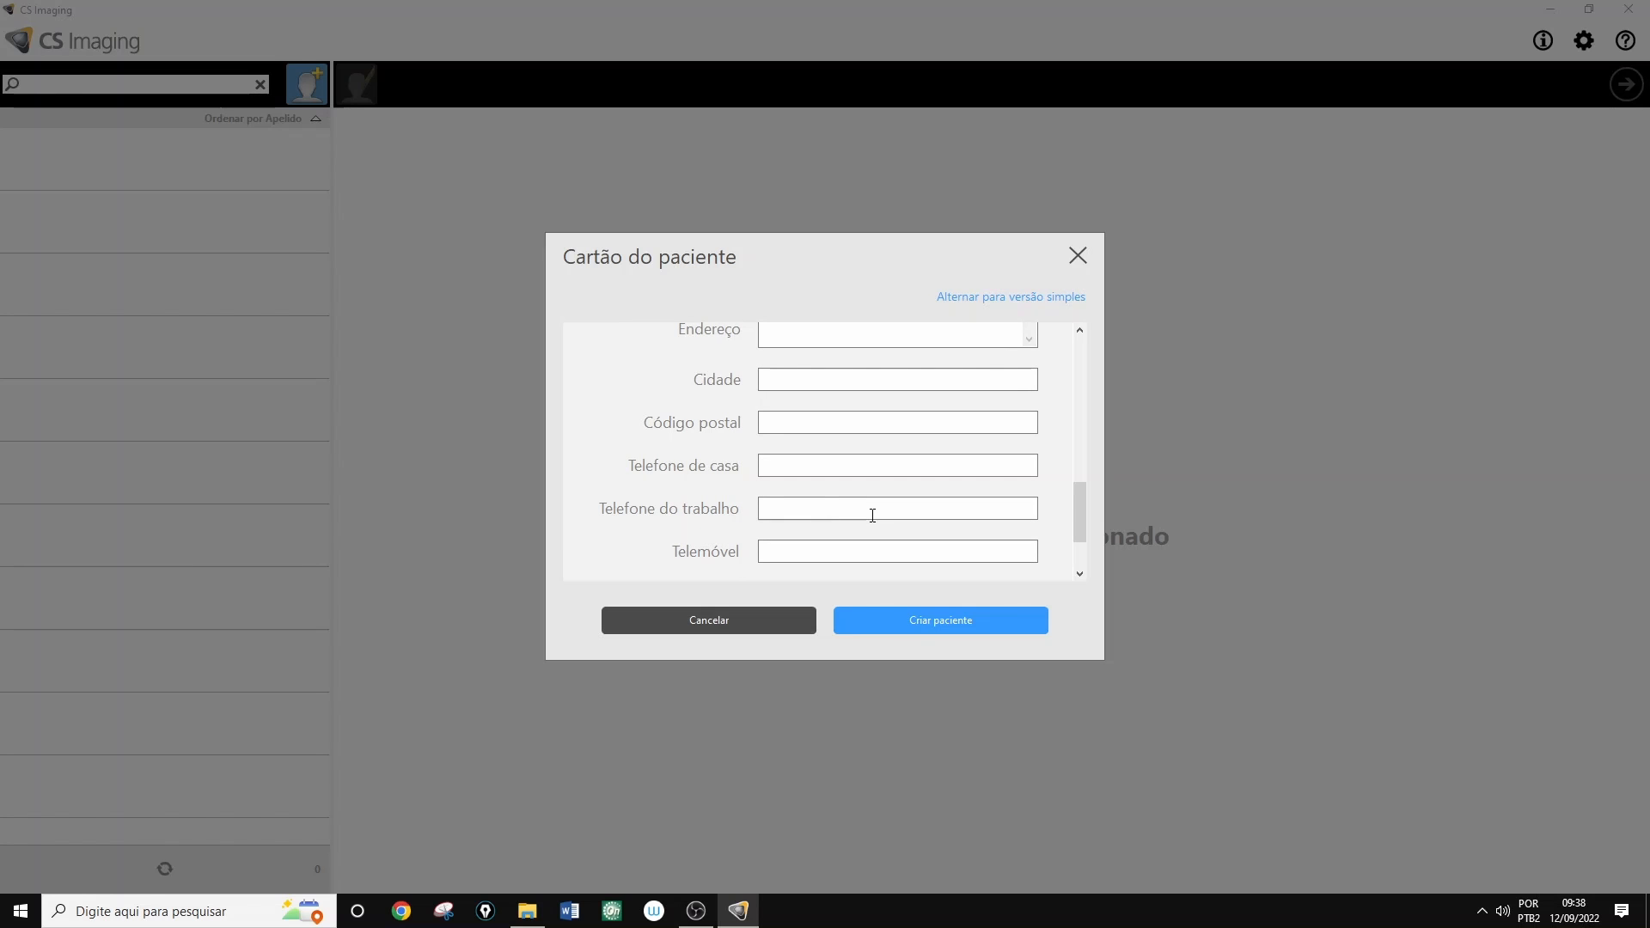
pyautogui.scroll(-2, 872, 516)
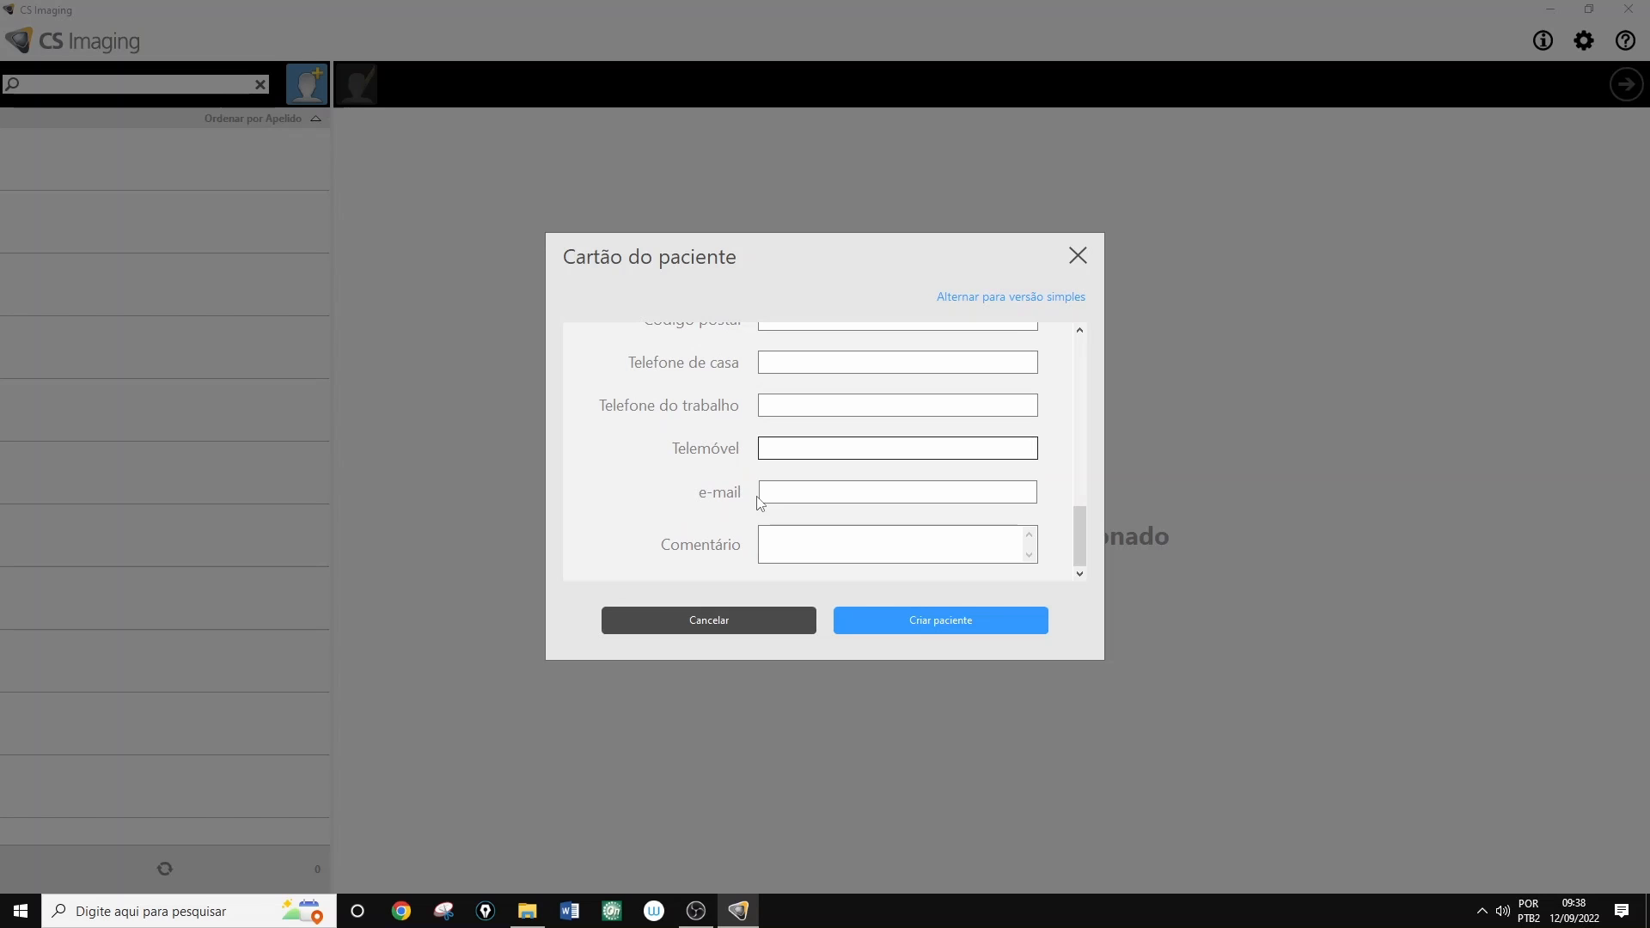
pyautogui.click(801, 538)
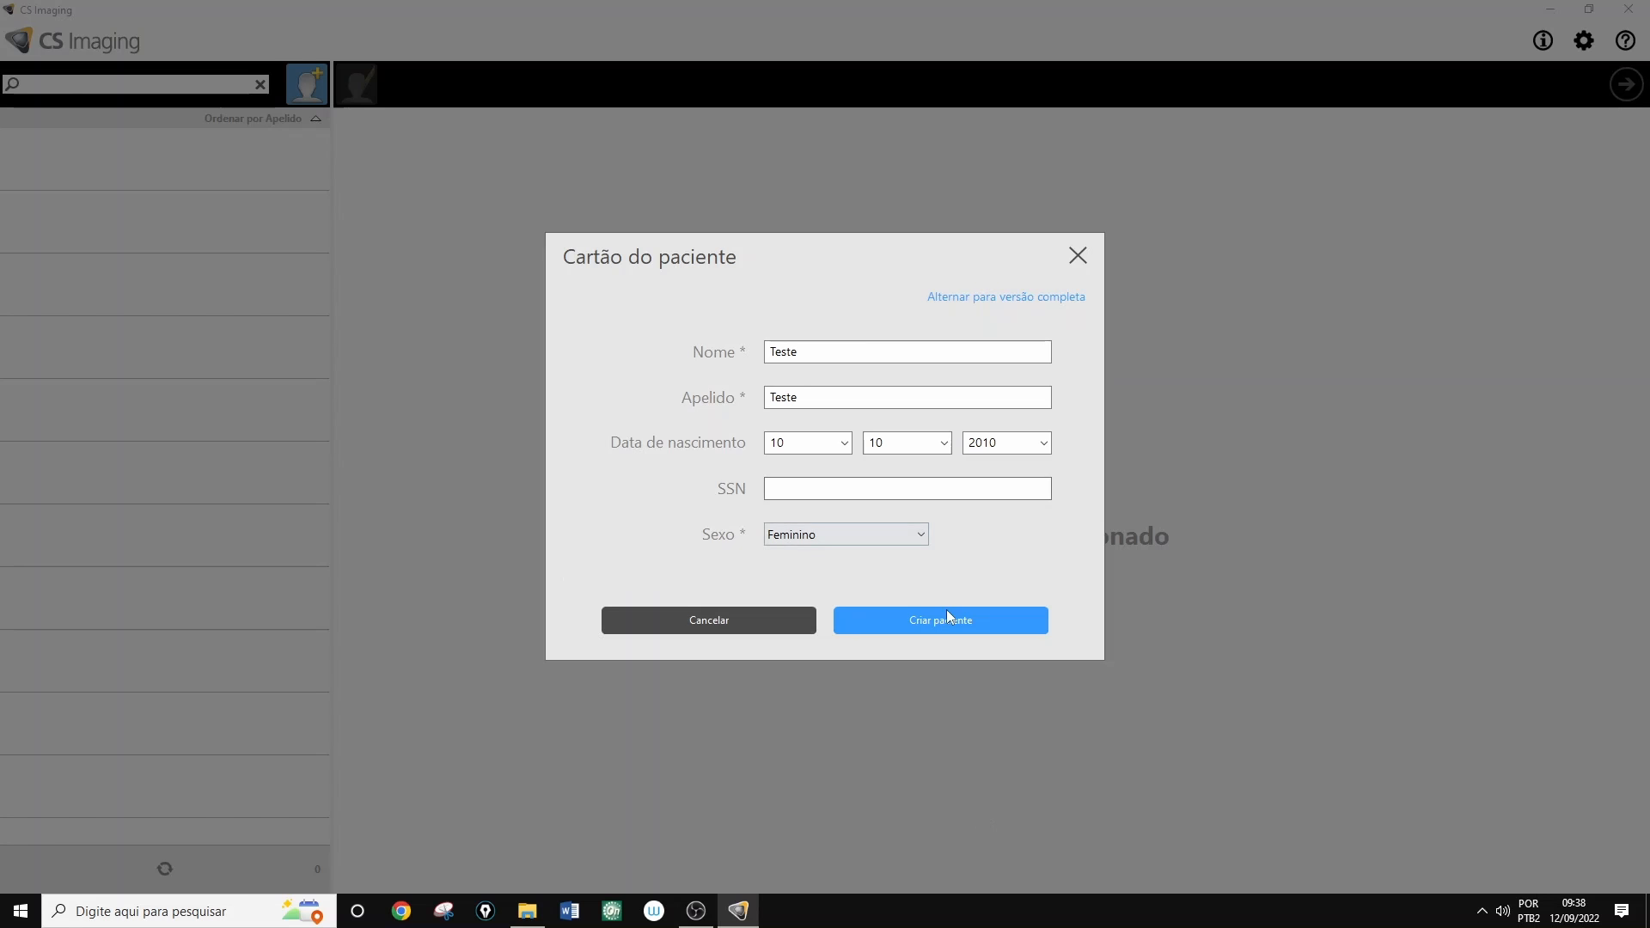
# Create the patient from the simple version of the card, and reopen the patient's card to save it without edits.
pyautogui.click(950, 621)
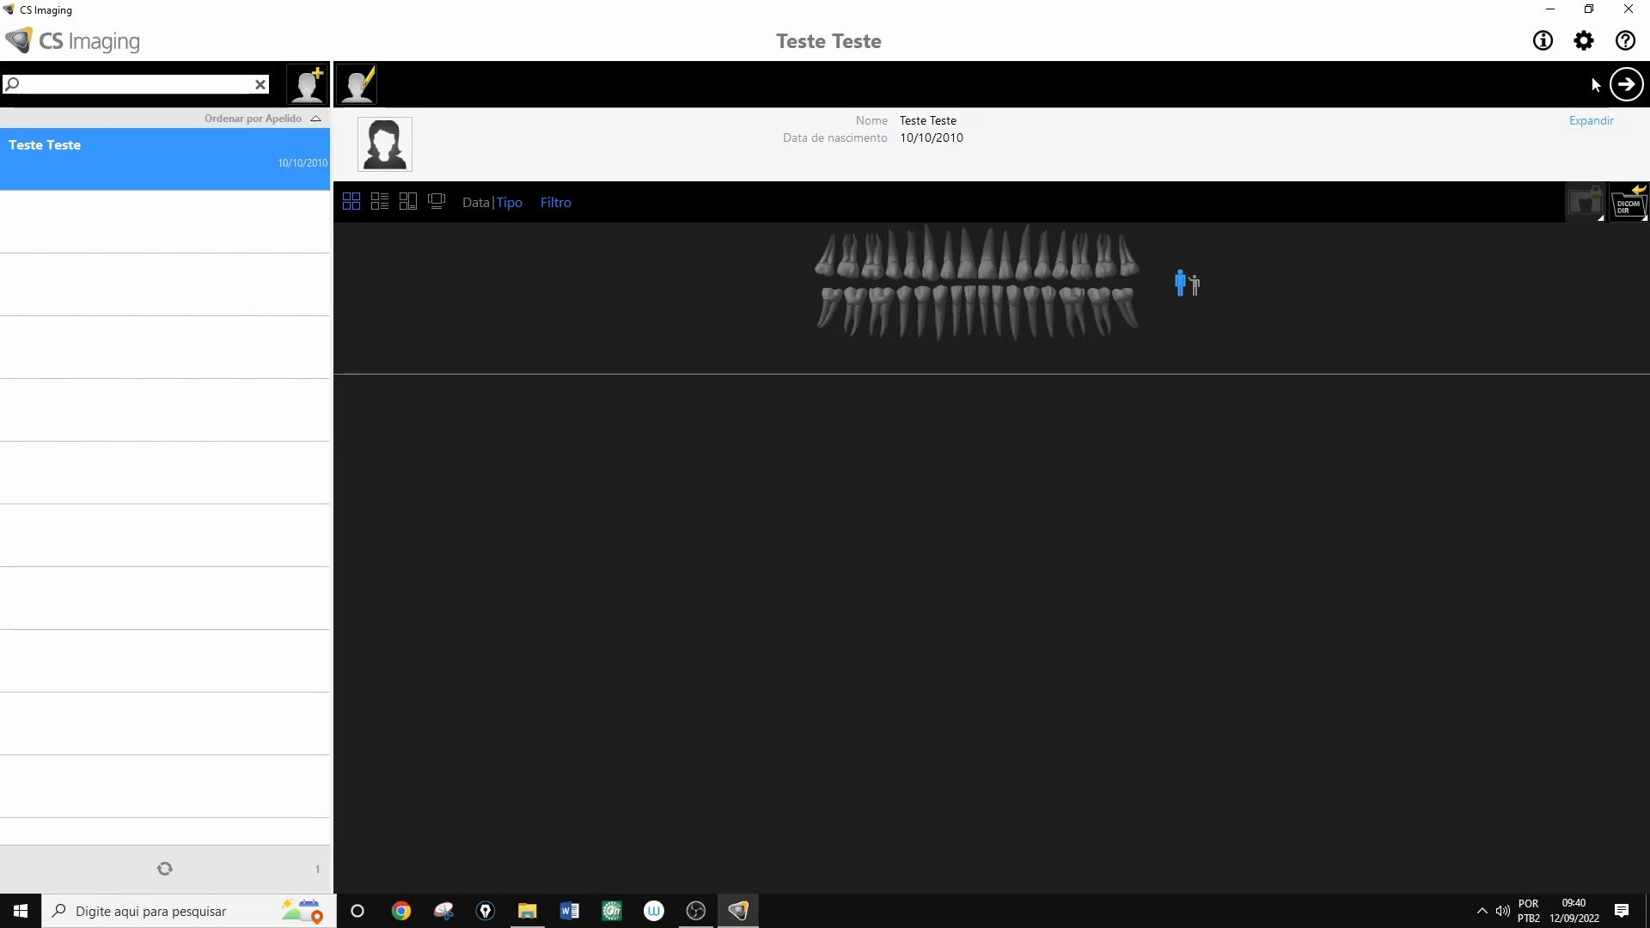
pyautogui.click(369, 101)
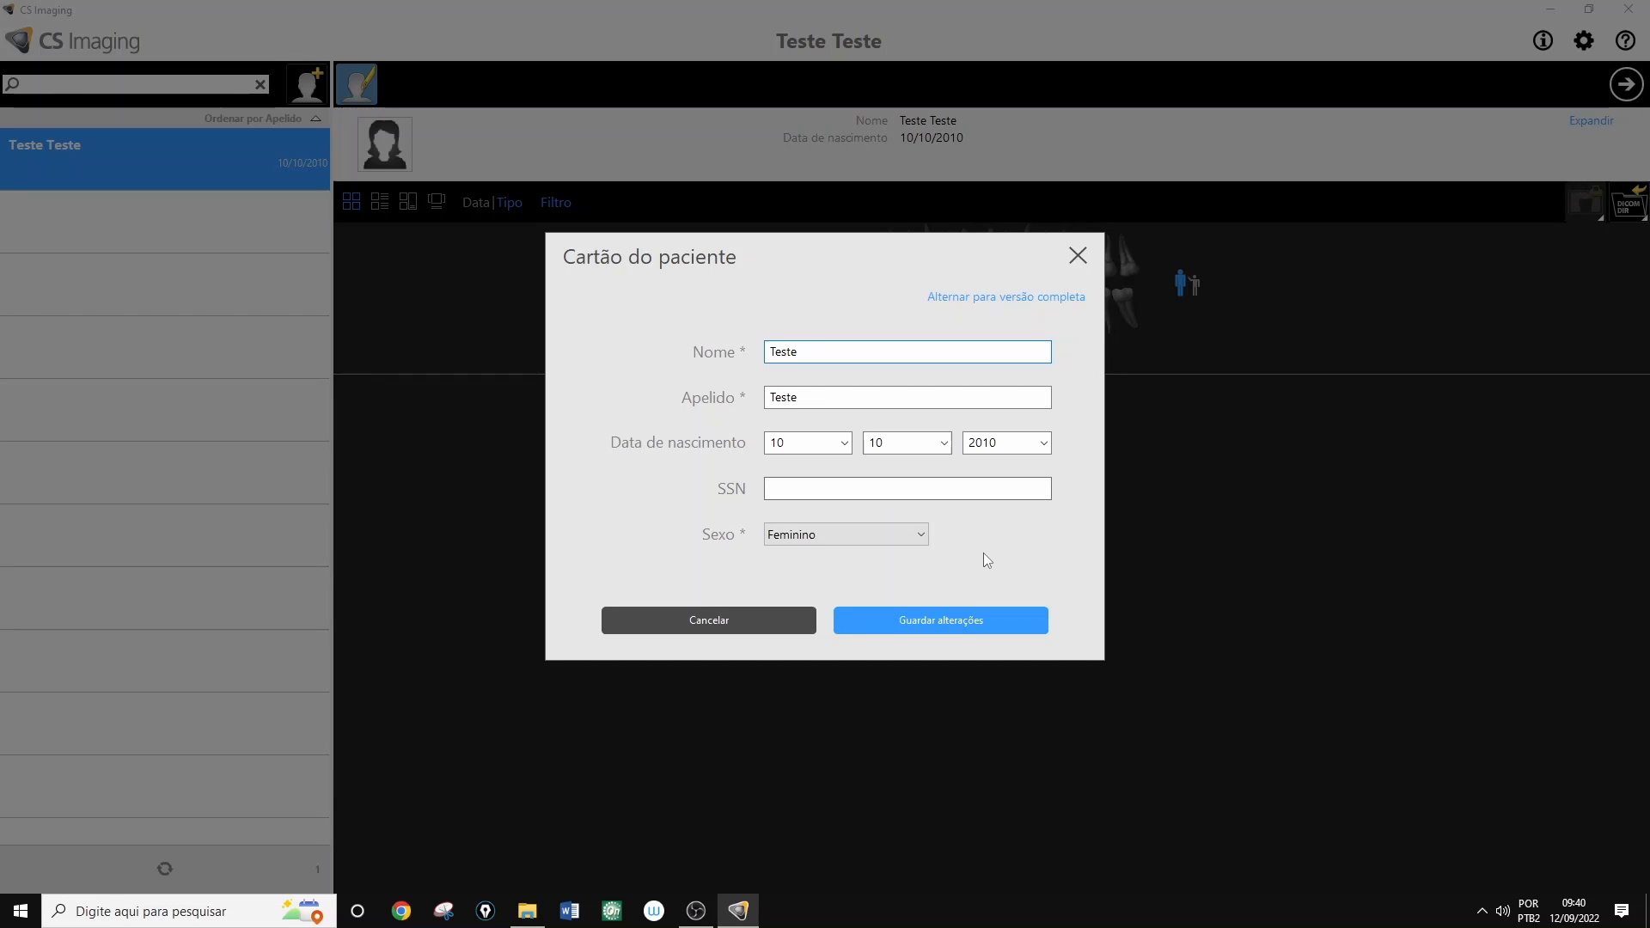
pyautogui.click(963, 628)
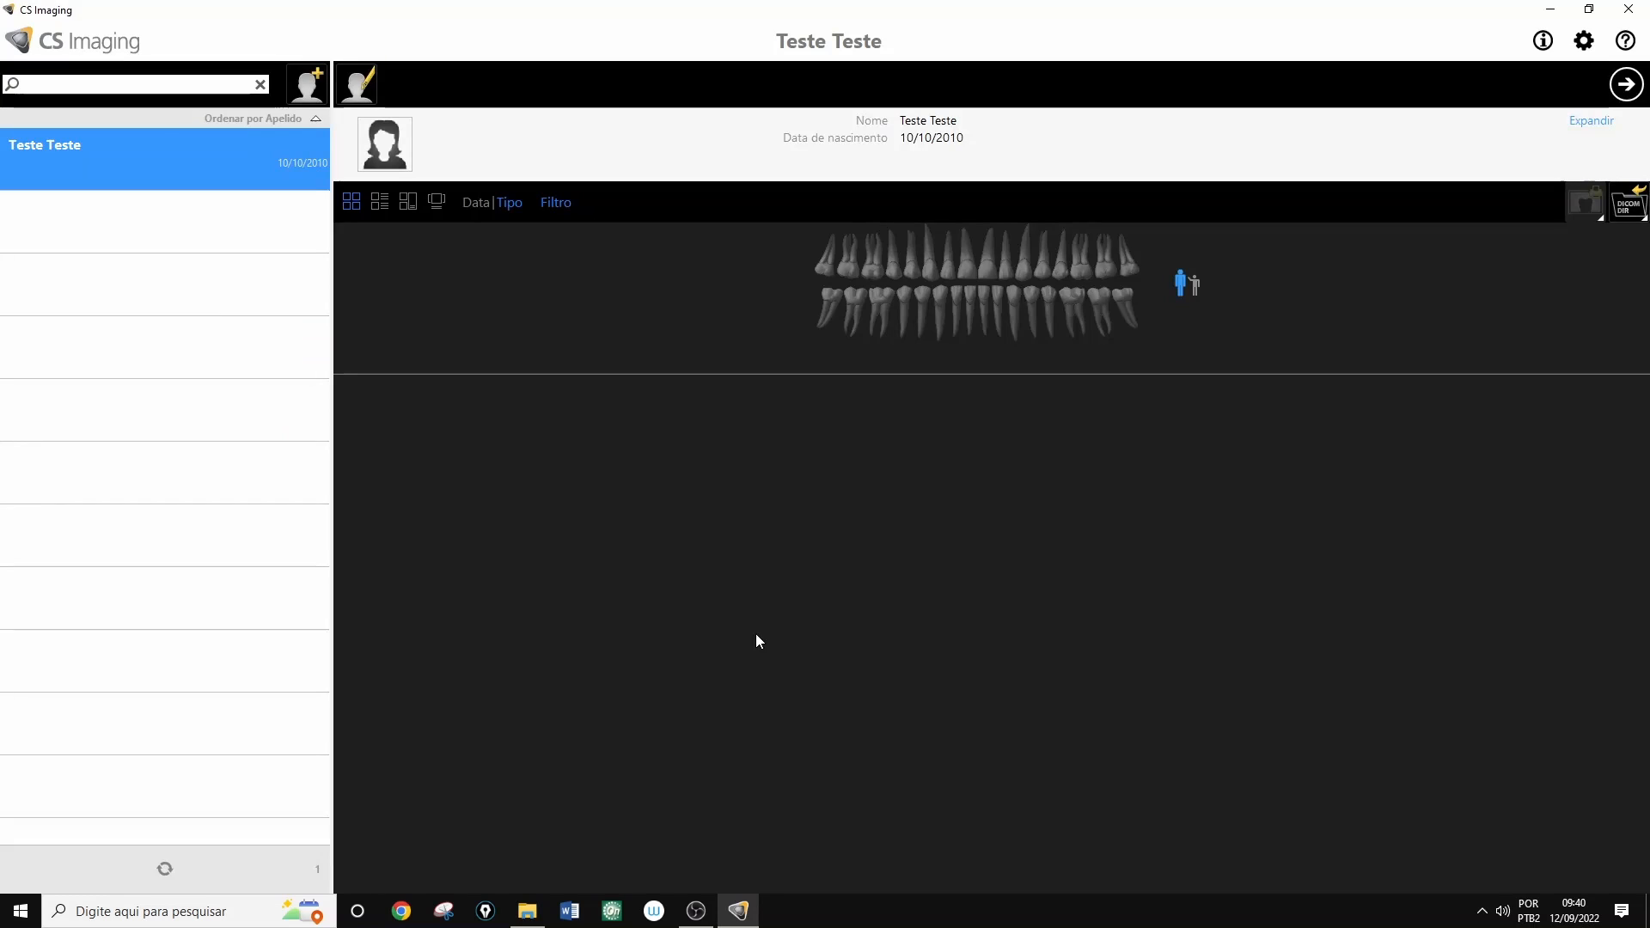
# Open the imaging window for the selected patient.
pyautogui.click(1630, 92)
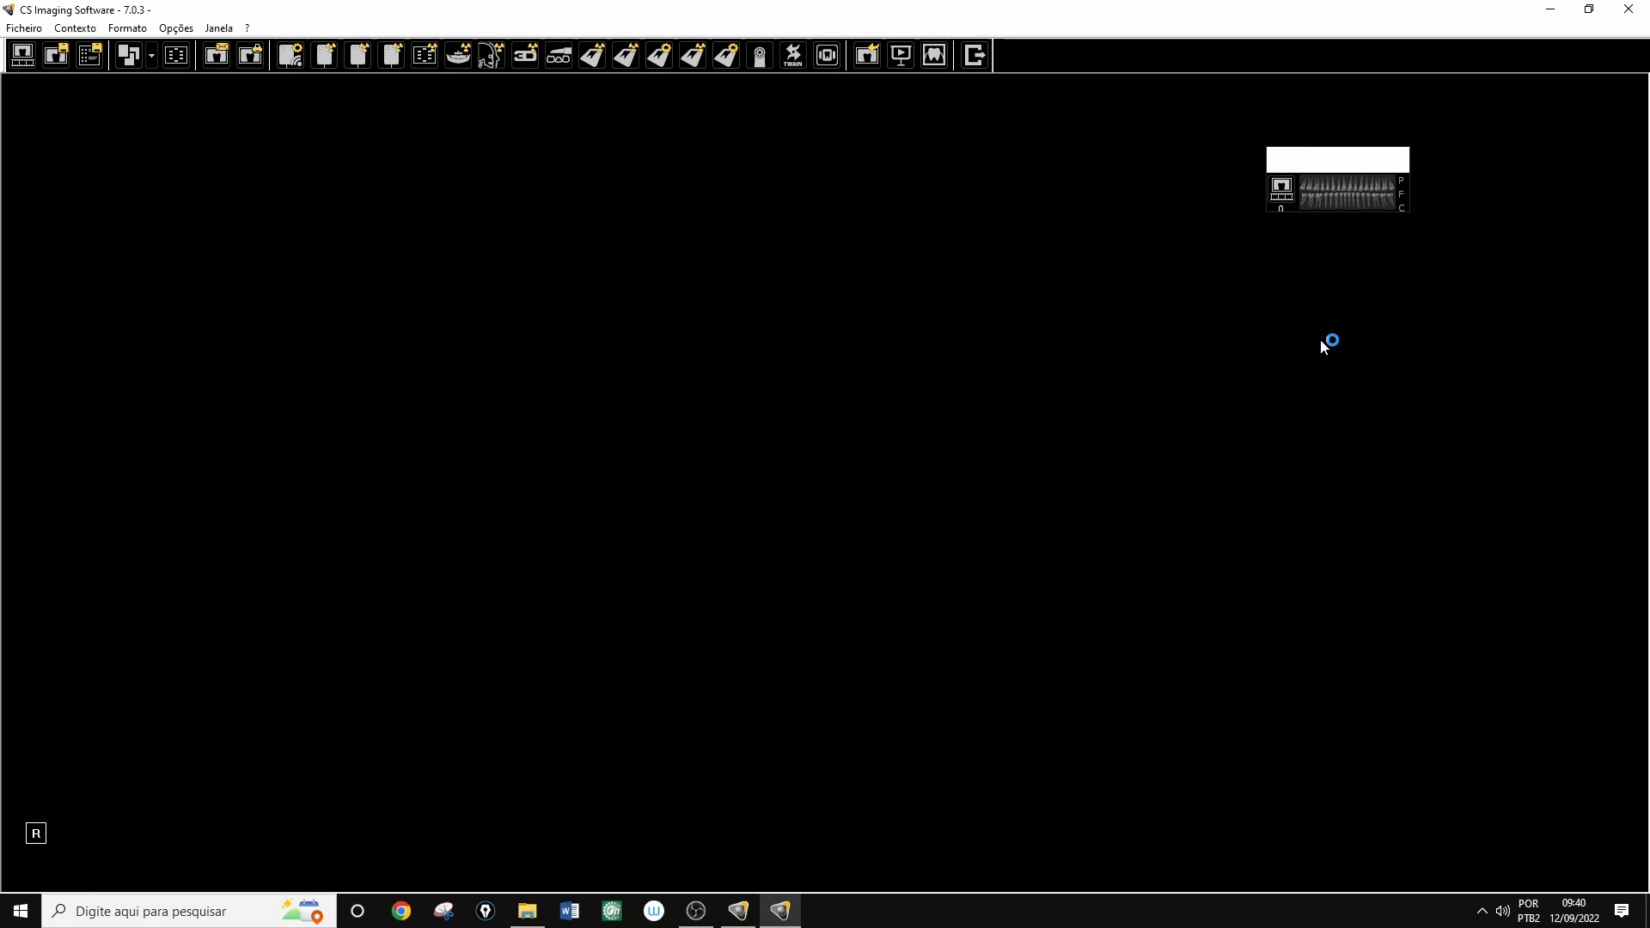